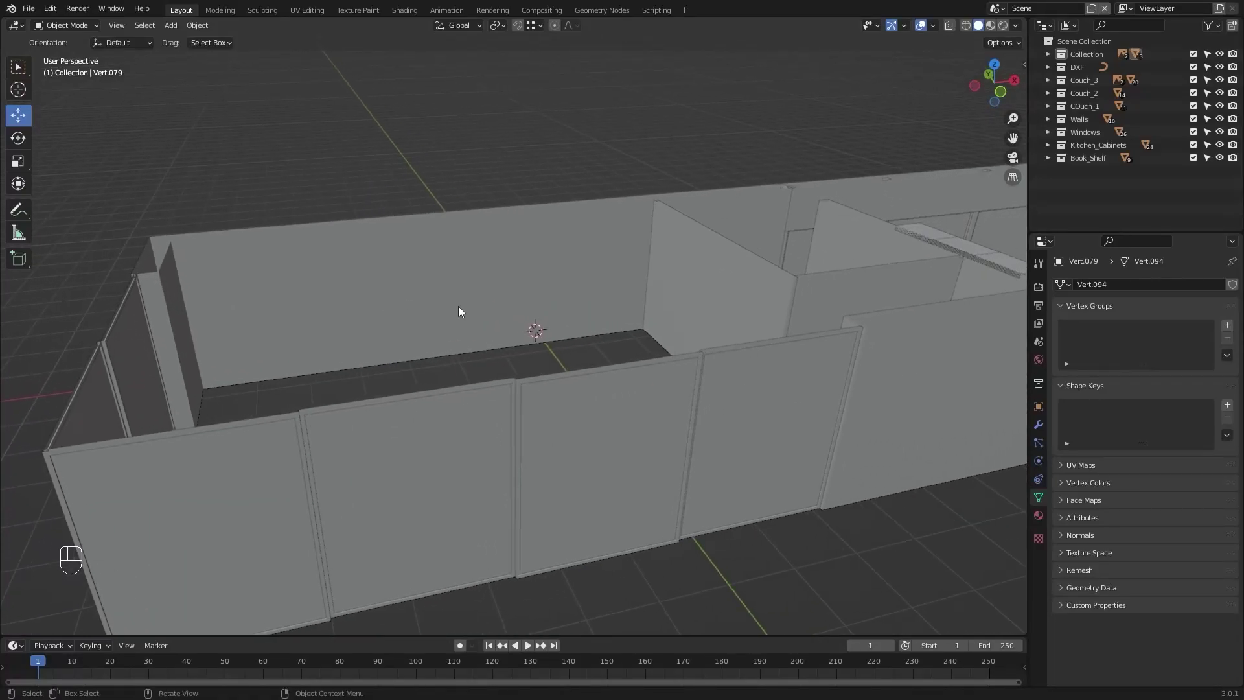
Add a single-vertex mesh object at the 3D cursor in the top view of the floor plan.
{"action": "middle_click_drag", "start_coordinate": [513, 310], "coordinate": [512, 387]}
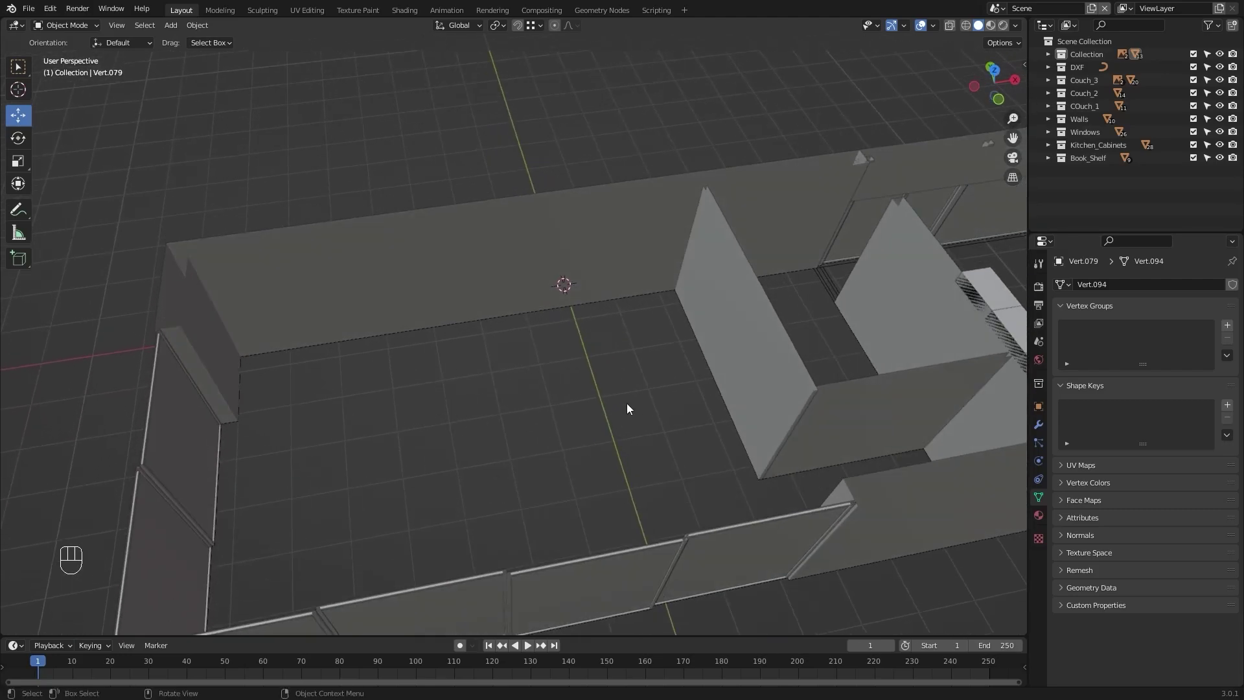
{"action": "middle_click_drag", "start_coordinate": [524, 495], "coordinate": [602, 450]}
{"action": "middle_click_drag", "start_coordinate": [655, 320], "coordinate": [633, 349]}
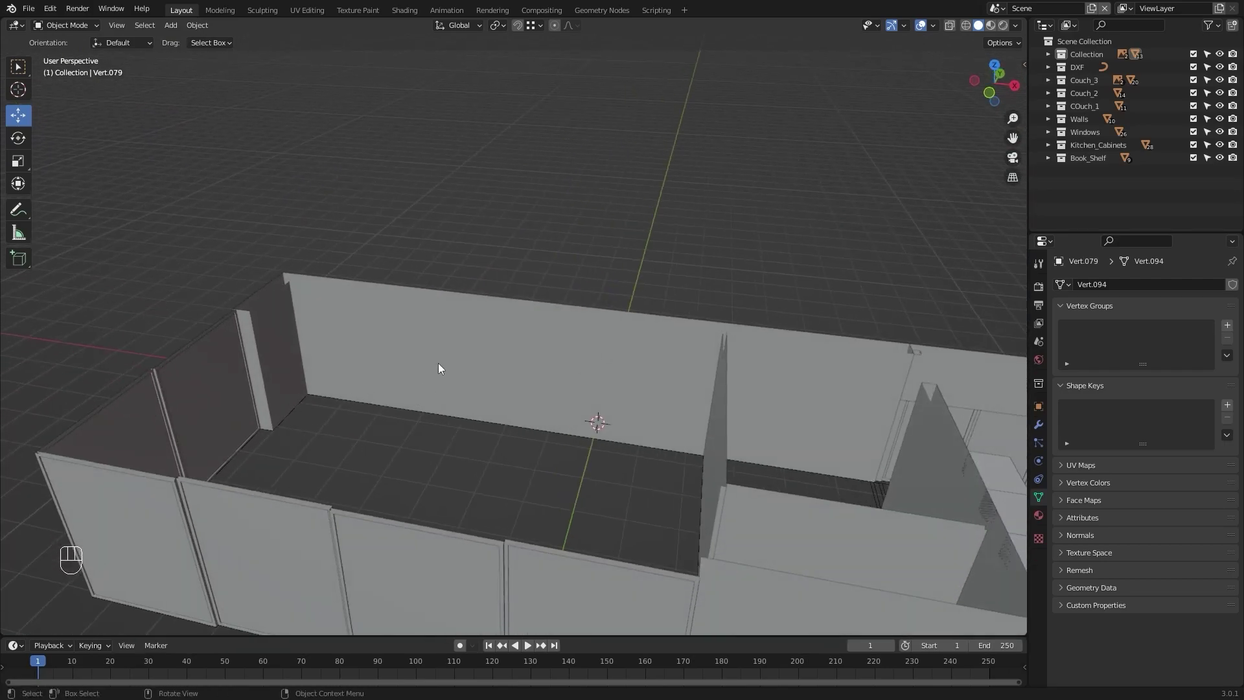
{"action": "middle_click_drag", "start_coordinate": [399, 378], "coordinate": [346, 274]}
{"action": "key", "text": "KP_7"}
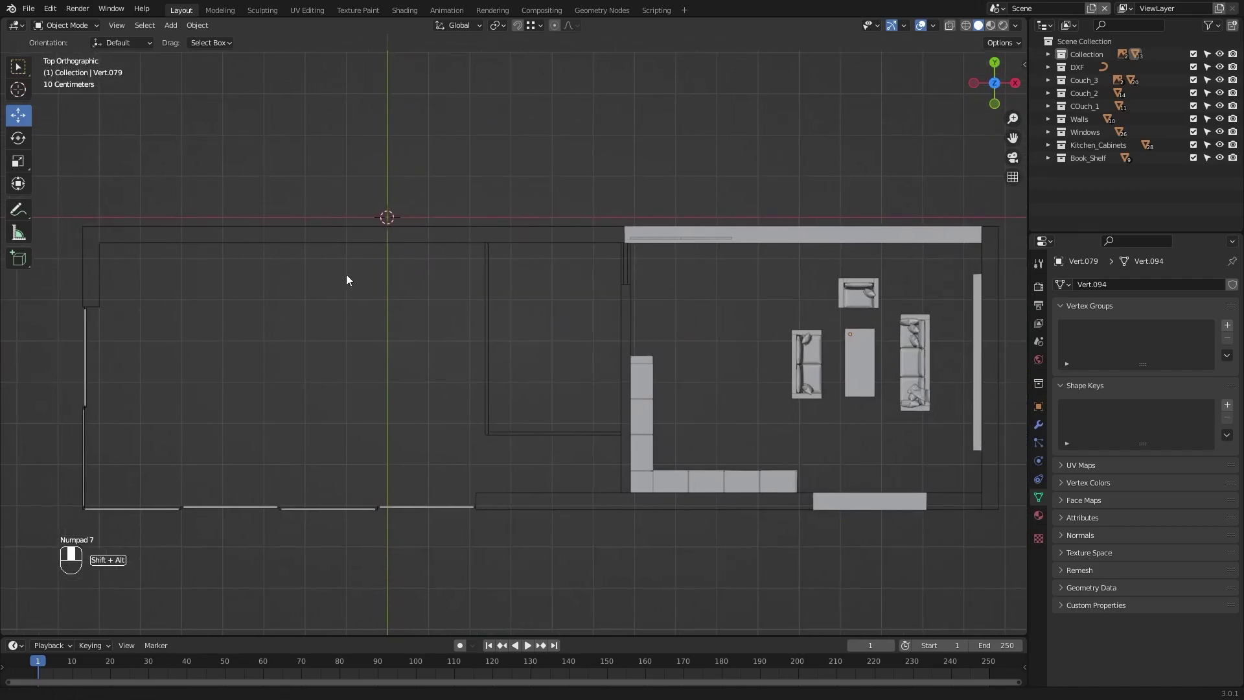
{"action": "key", "text": "q"}
{"action": "left_click", "coordinate": [345, 275]}
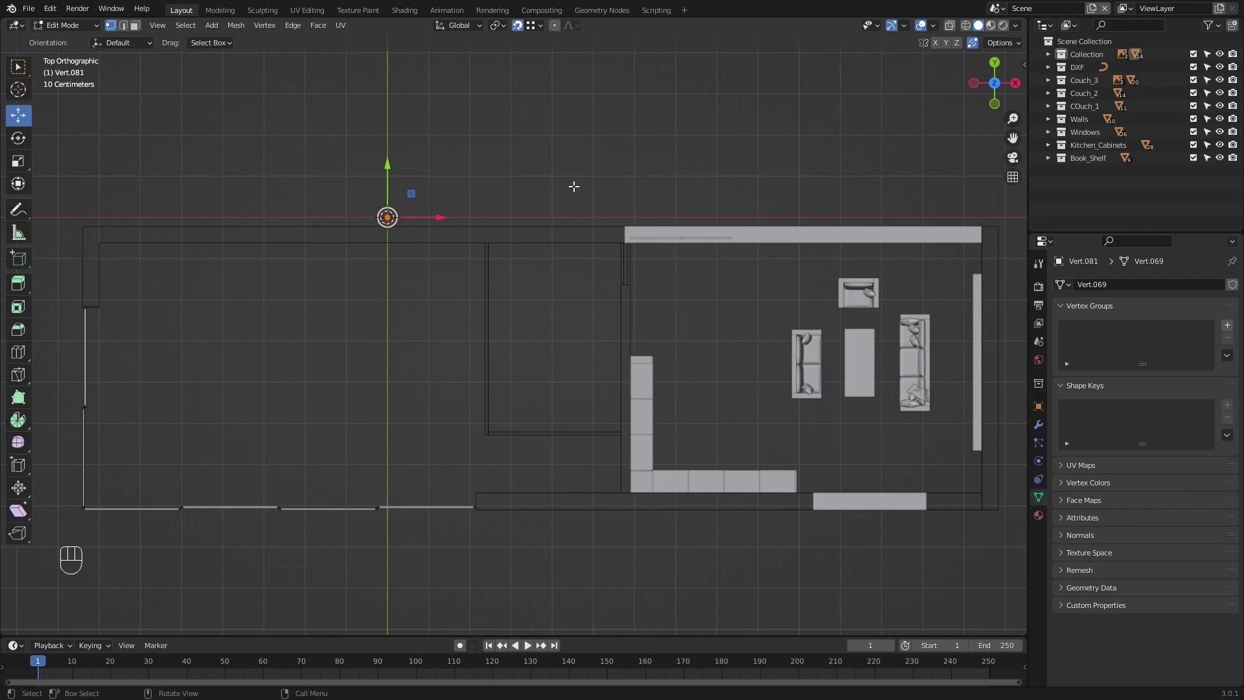
Snap the vertex to the outer corner of the partition wall, then raise it 3 m along Z to the wall's top.
{"action": "scroll", "coordinate": [472, 347], "scroll_direction": "up", "scroll_amount": 8}
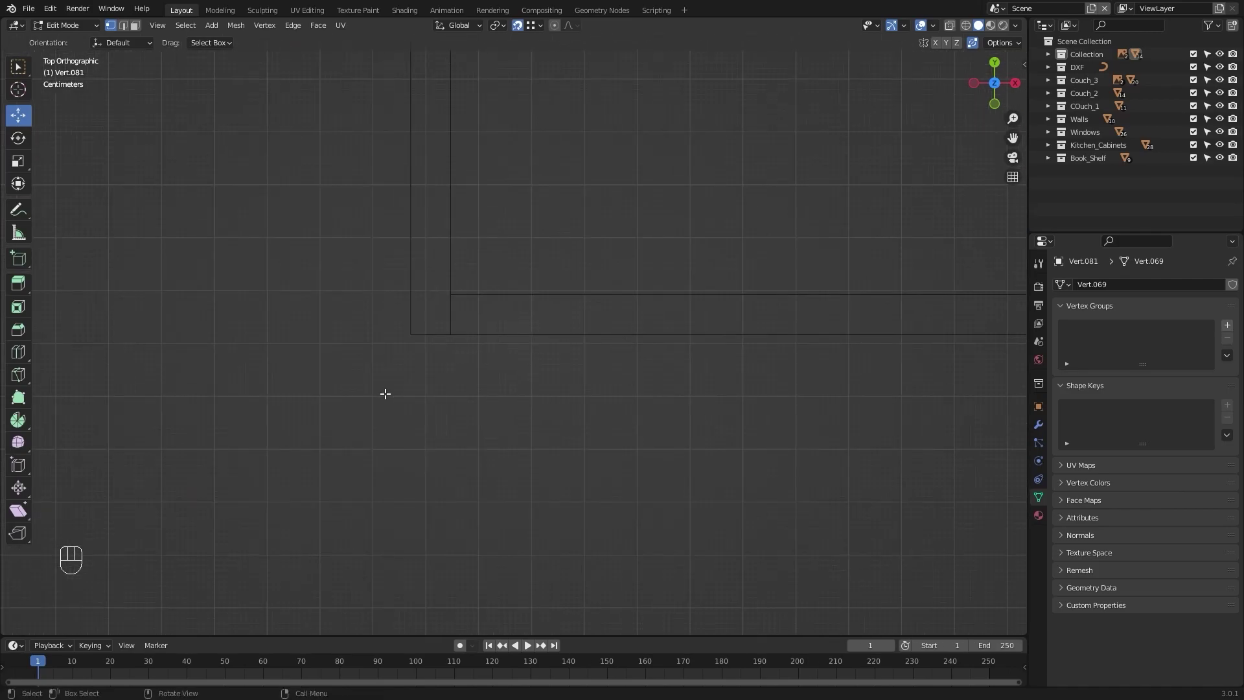
{"action": "key", "text": "g"}
{"action": "left_click", "coordinate": [407, 353]}
{"action": "middle_click_drag", "start_coordinate": [405, 358], "coordinate": [473, 333]}
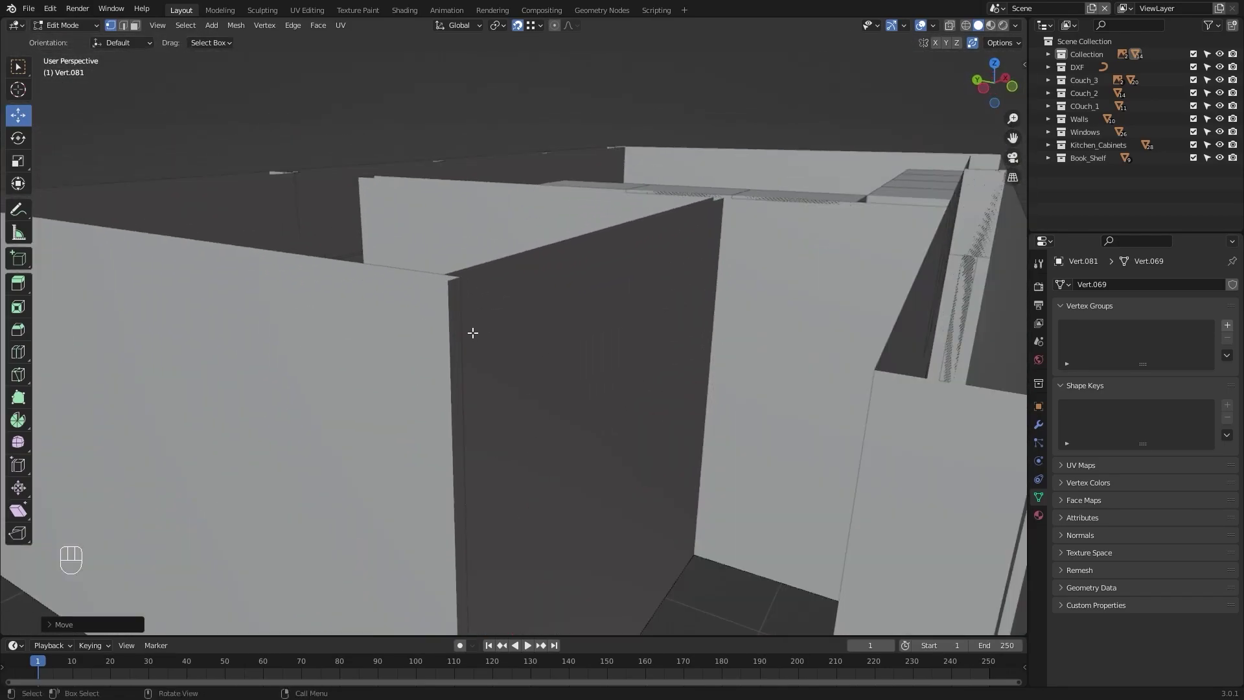
{"action": "key", "text": "g"}
{"action": "key", "text": "z"}
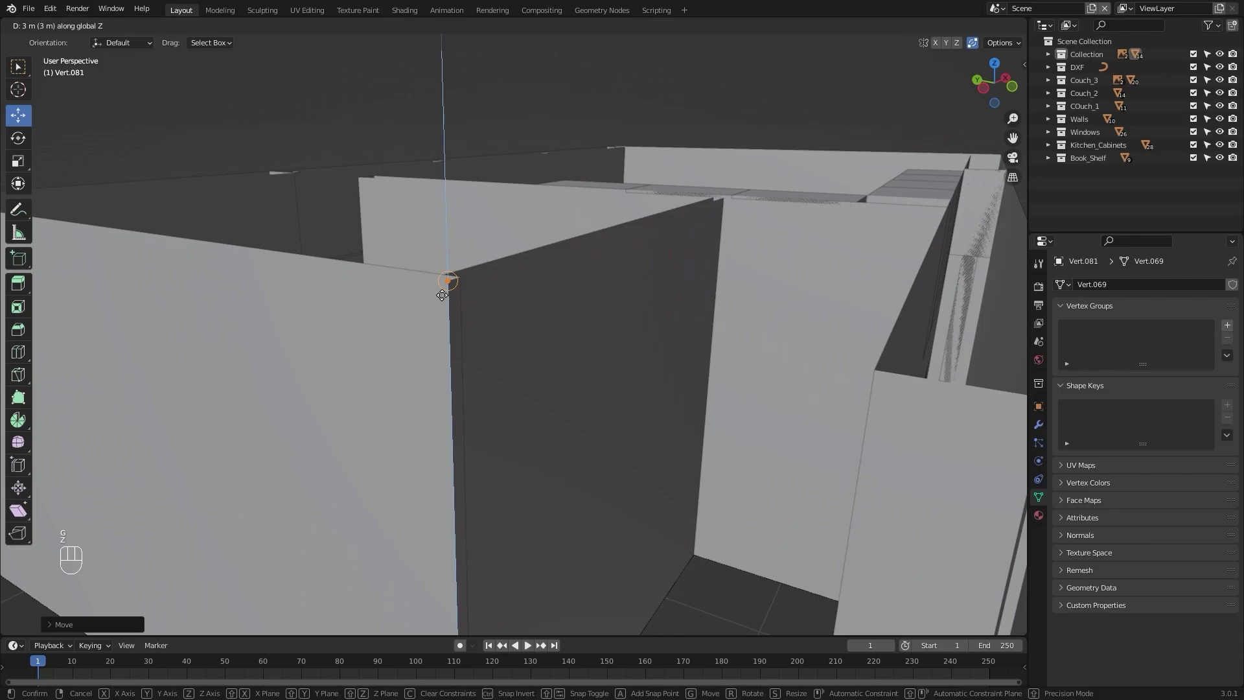
{"action": "left_click", "coordinate": [441, 295]}
Extrude the vertex 0.2 m downward along Z from the top corner of the partition wall.
{"action": "scroll", "coordinate": [442, 295], "scroll_direction": "down", "scroll_amount": 4}
{"action": "left_click_drag", "start_coordinate": [451, 381], "coordinate": [508, 376], "text": "alt"}
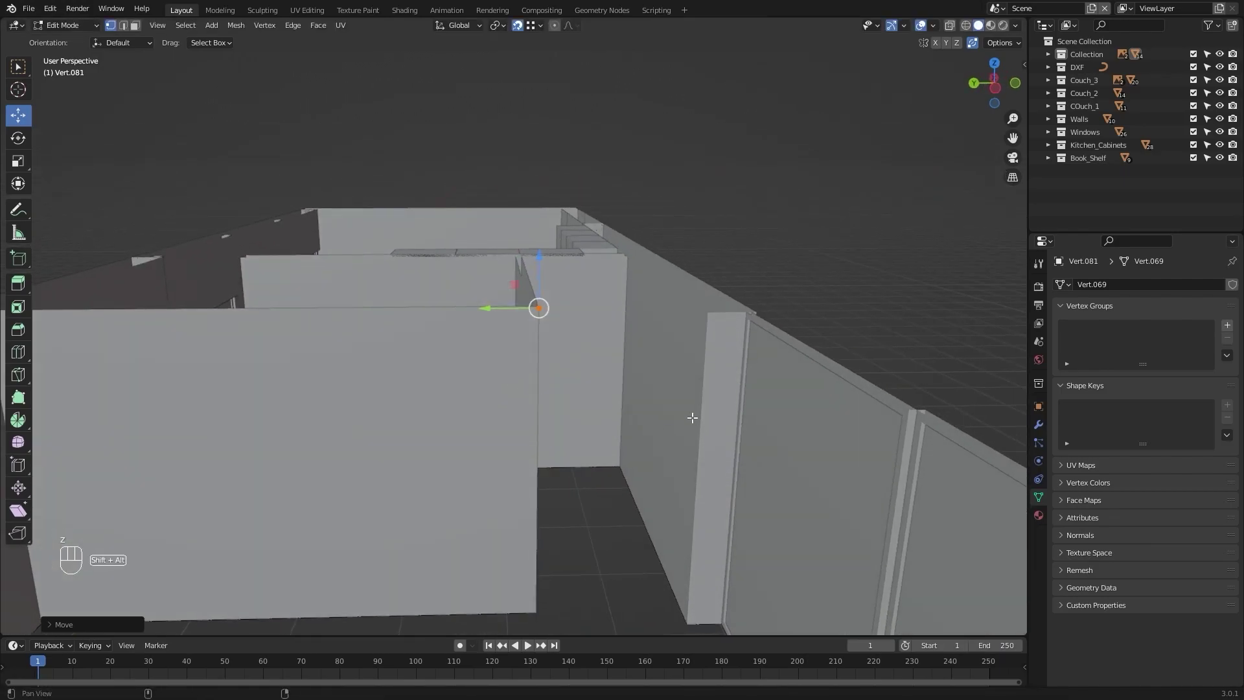
{"action": "middle_click_drag", "start_coordinate": [691, 418], "coordinate": [639, 279], "text": "shift"}
{"action": "key", "text": "g"}
{"action": "key", "text": "z"}
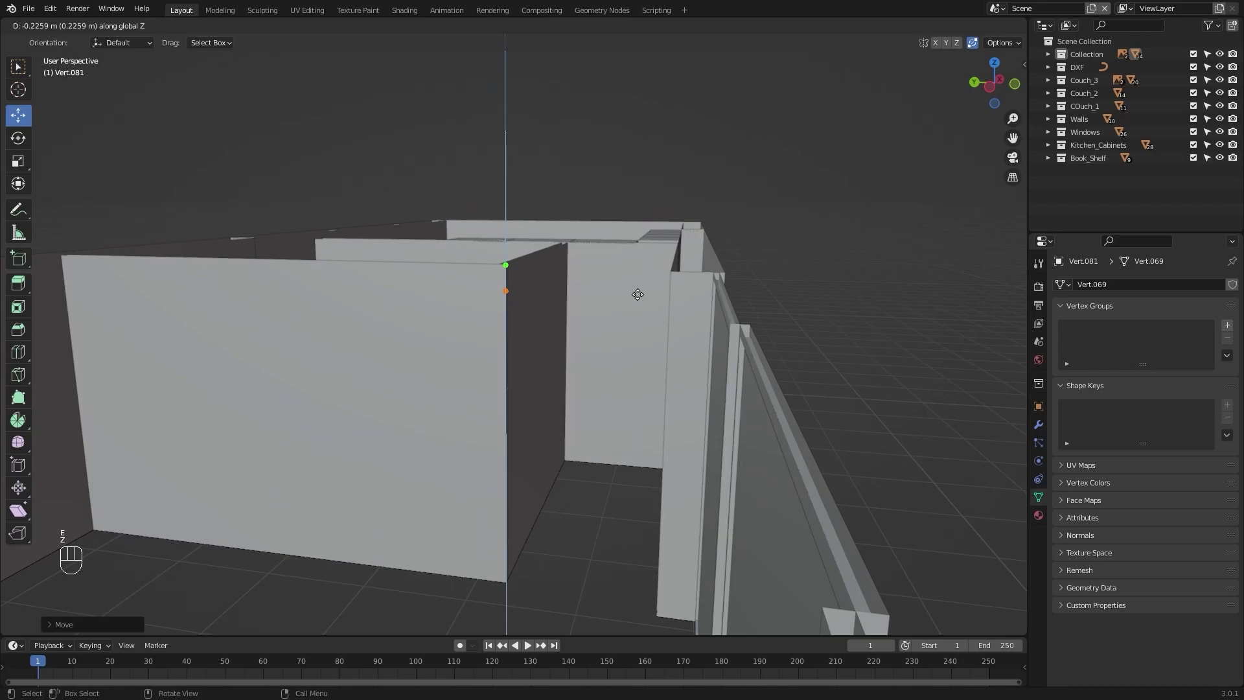
{"action": "key", "text": "KP_Enter"}
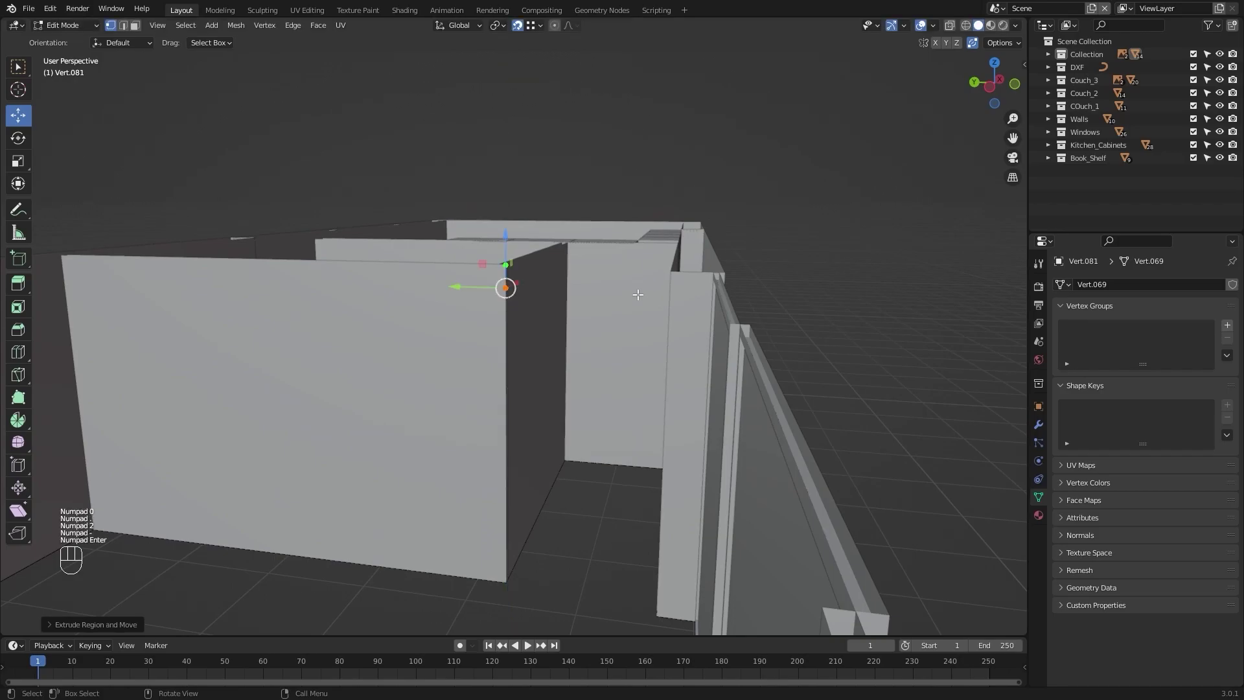
Extrude the lower vertex a further 2.5 m downward along Z.
{"action": "middle_click_drag", "start_coordinate": [637, 295], "coordinate": [646, 201], "text": "shift"}
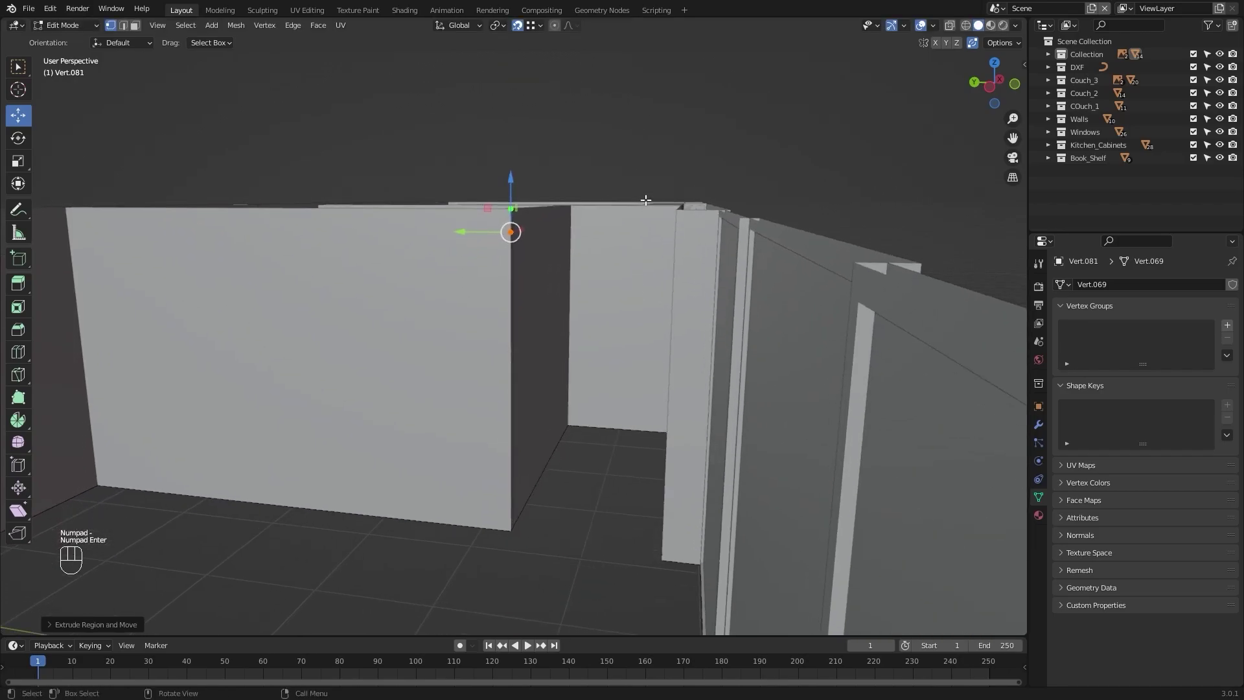
{"action": "key", "text": "e"}
{"action": "key", "text": "z"}
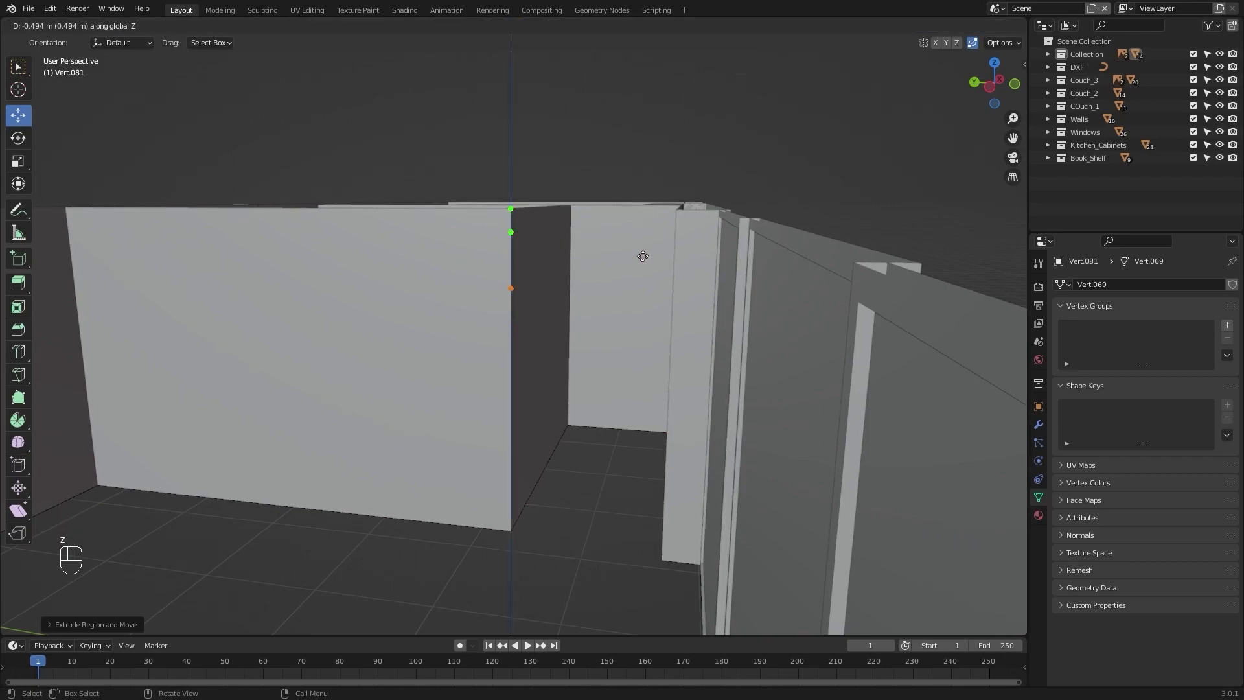
{"action": "type", "text": "2.5-"}
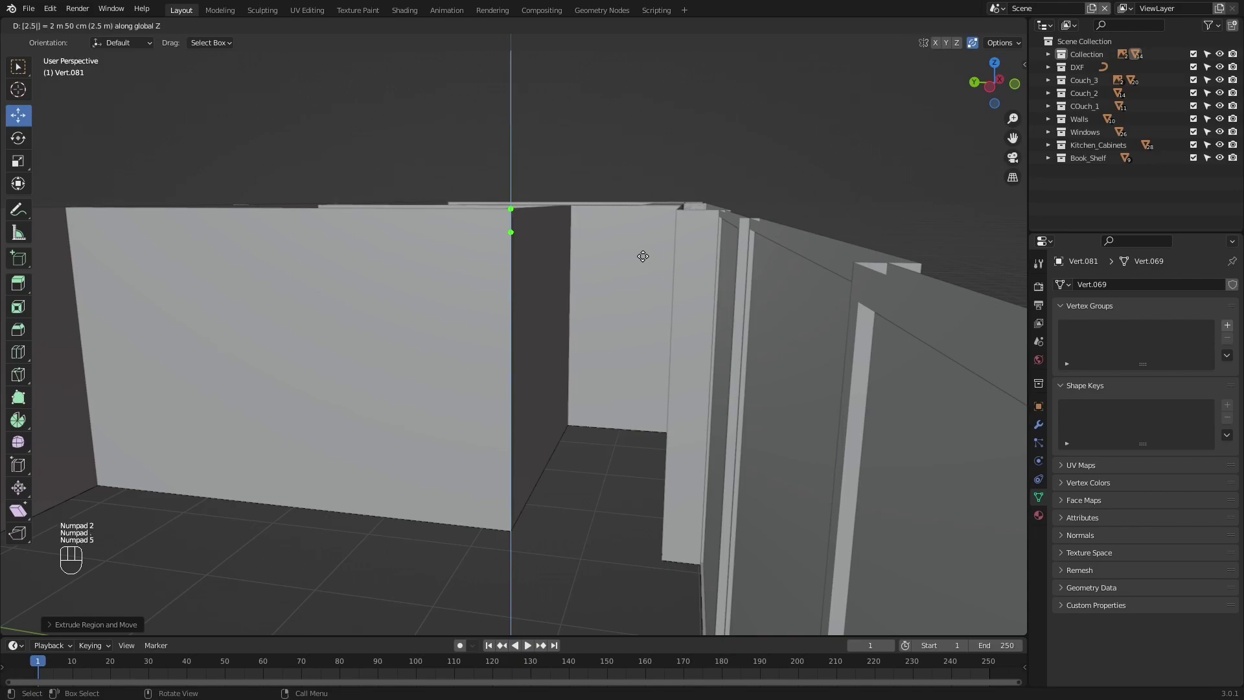
{"action": "key", "text": "KP_Enter"}
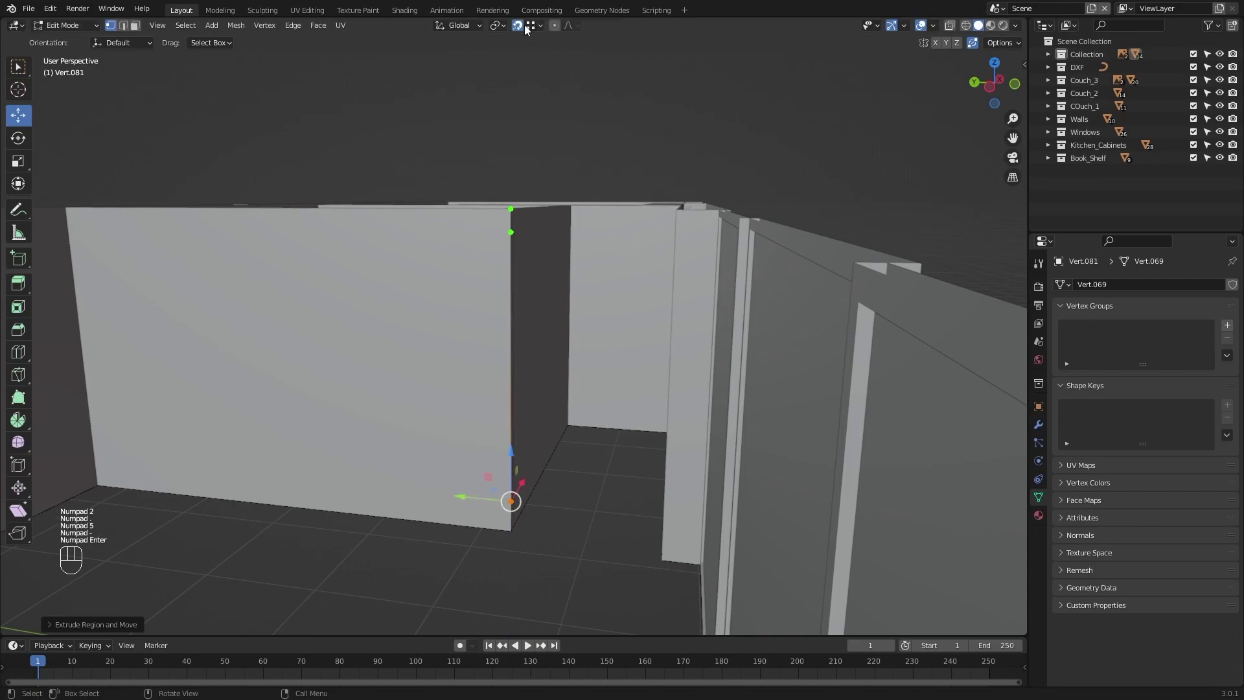
Turn snapping off and extrude the whole vertical edge line -0.3 m along X to form a narrow side face.
{"action": "middle_click_drag", "start_coordinate": [601, 181], "coordinate": [577, 223]}
{"action": "key", "text": "a"}
{"action": "scroll", "coordinate": [596, 218], "scroll_direction": "up", "scroll_amount": 4}
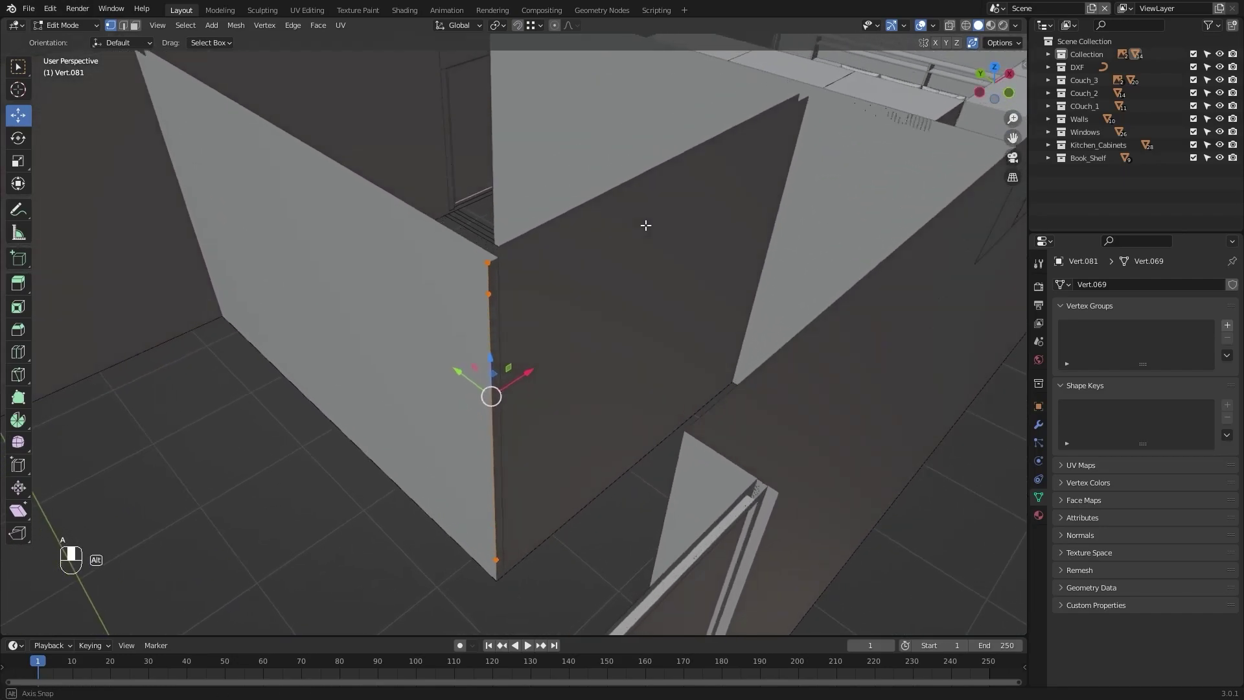
{"action": "key", "text": "e"}
{"action": "key", "text": "x"}
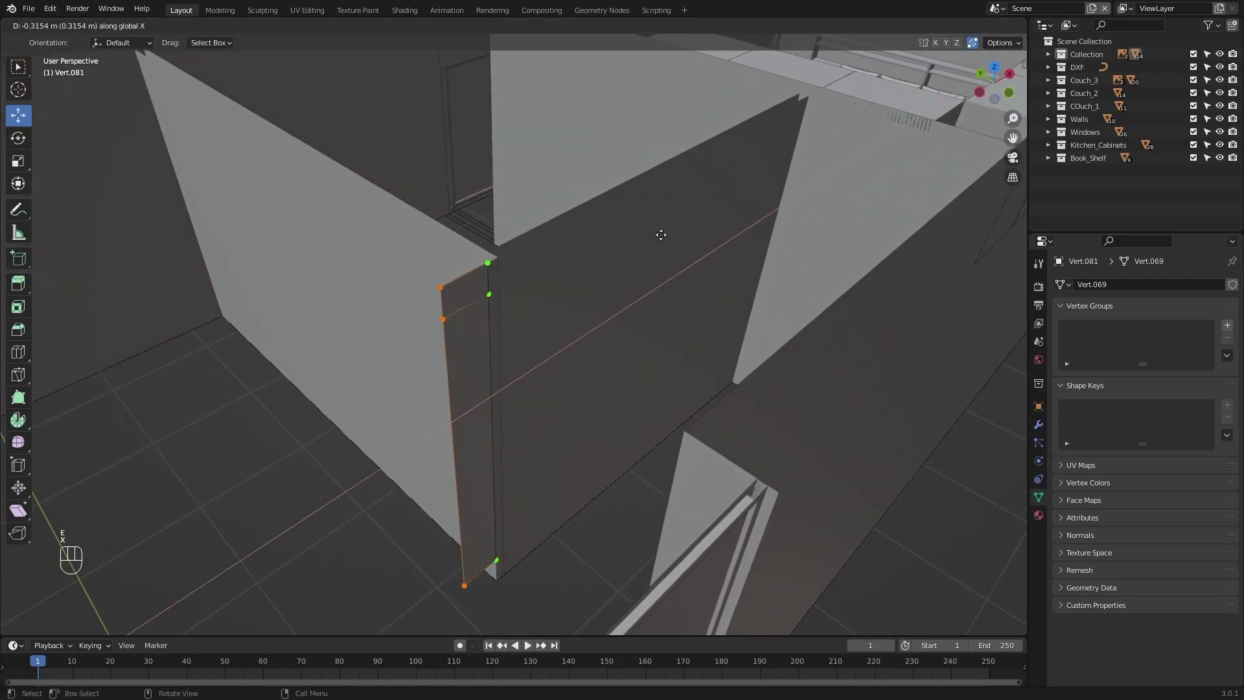
{"action": "key", "text": "KP_0"}
{"action": "key", "text": "KP_Decimal"}
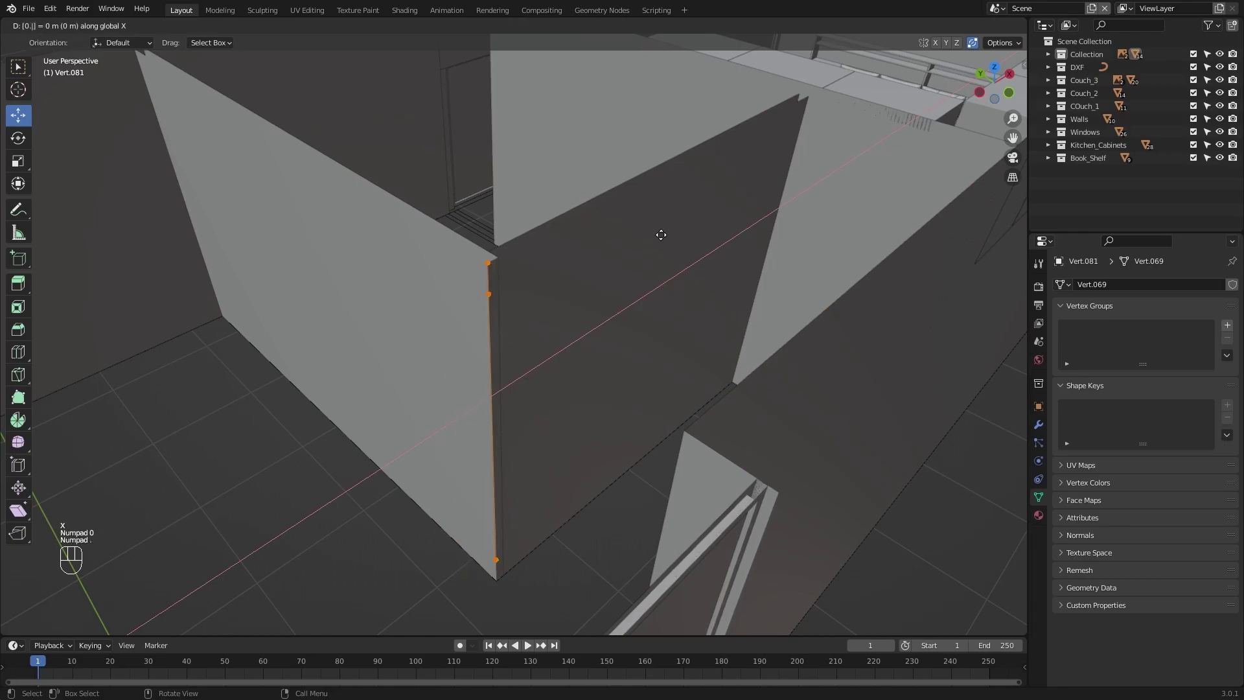
{"action": "key", "text": "KP_3"}
{"action": "key", "text": "KP_Subtract"}
{"action": "key", "text": "KP_Enter"}
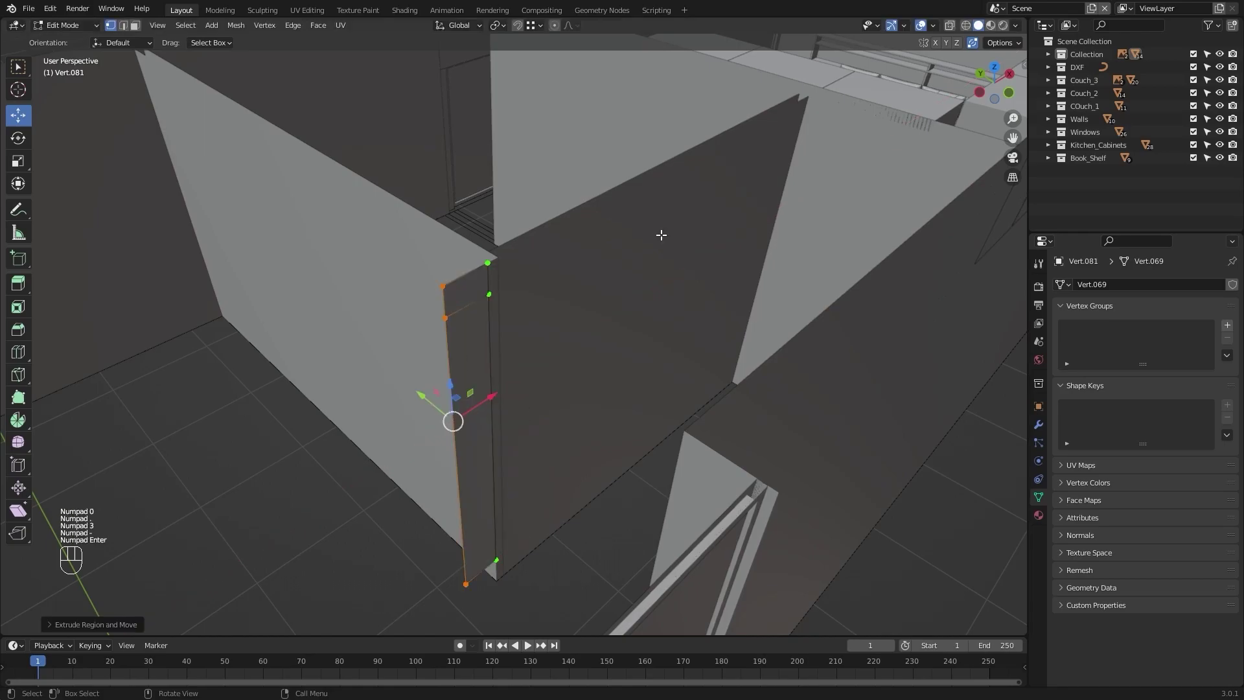
Extrude the entire side strip 1.53 m along Y, following the partition wall.
{"action": "key", "text": "a"}
{"action": "left_click_drag", "start_coordinate": [583, 361], "coordinate": [700, 355], "text": "alt"}
{"action": "scroll", "coordinate": [711, 345], "scroll_direction": "up", "scroll_amount": 2}
{"action": "key", "text": "e"}
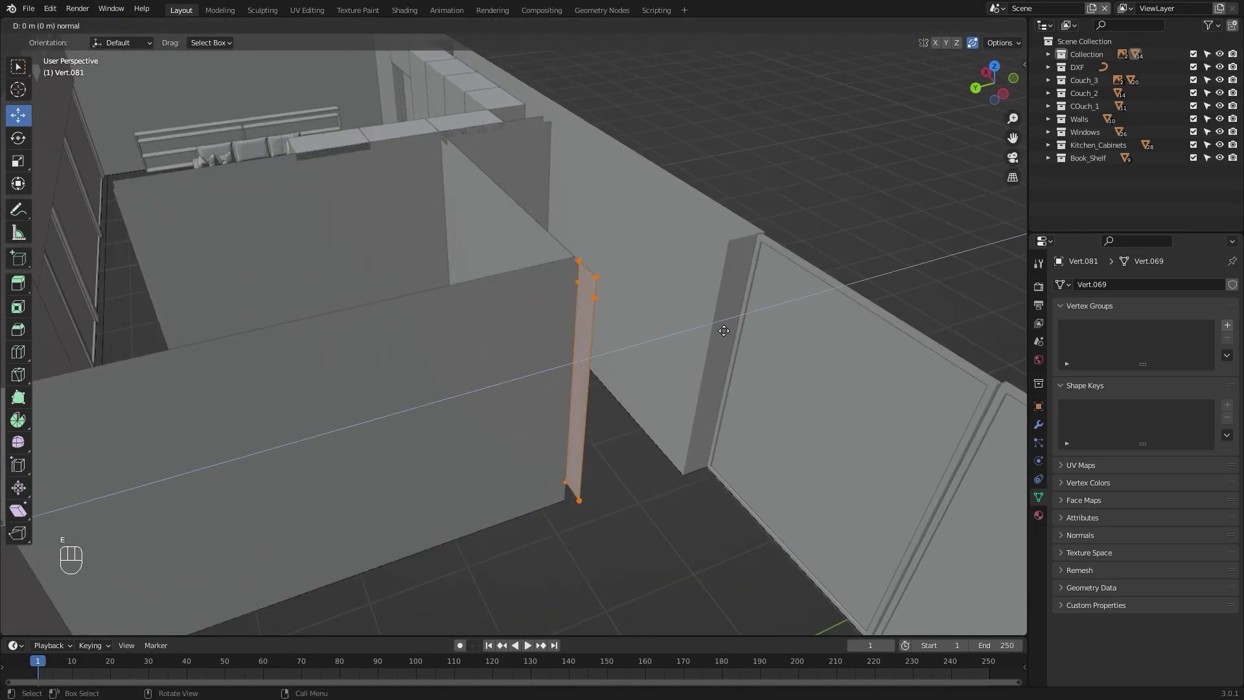
{"action": "key", "text": "y"}
{"action": "key", "text": "KP_1"}
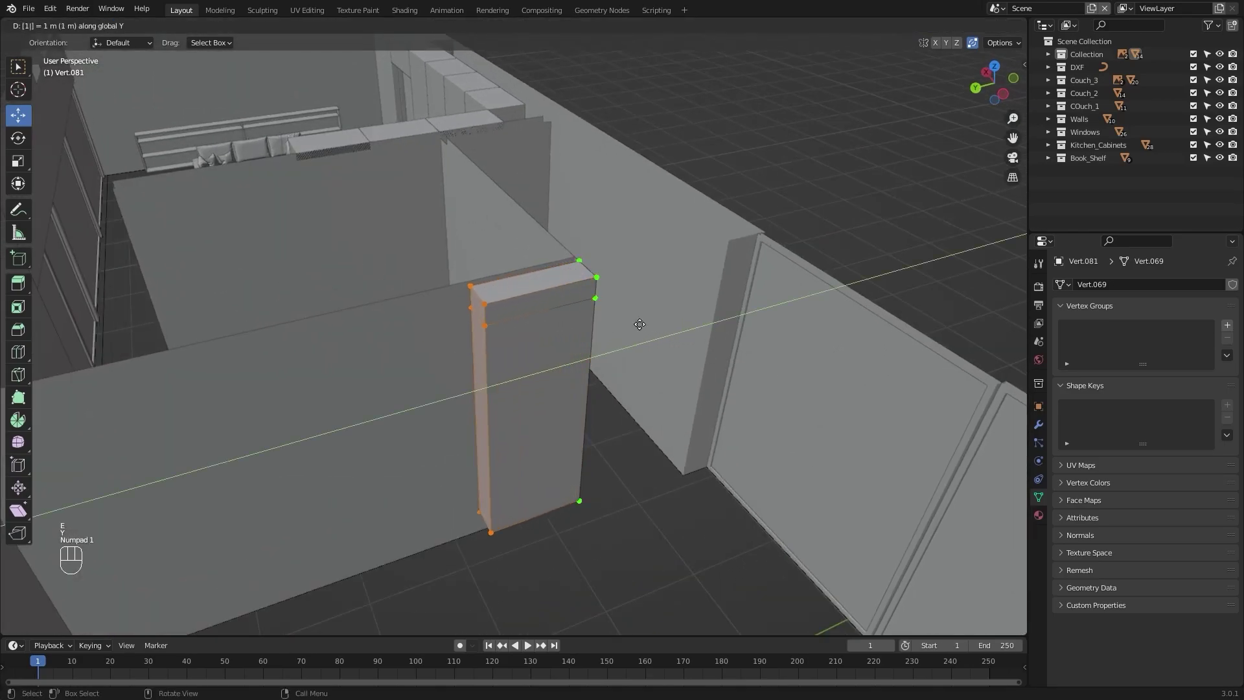
{"action": "key", "text": "KP_Decimal"}
{"action": "key", "text": "KP_5"}
{"action": "key", "text": "KP_3"}
{"action": "key", "text": "KP_Enter"}
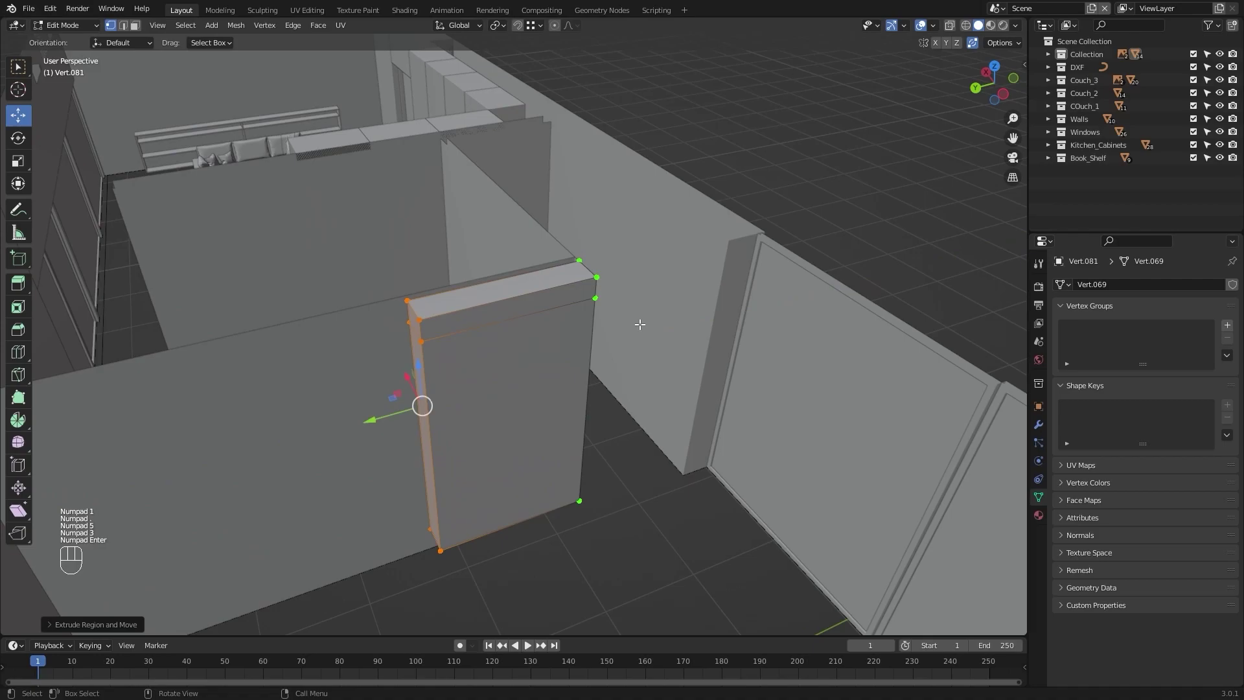
Extrude the end face of the block another 2.84 m along Y to continue it along the wall.
{"action": "middle_click_drag", "start_coordinate": [671, 196], "coordinate": [810, 371]}
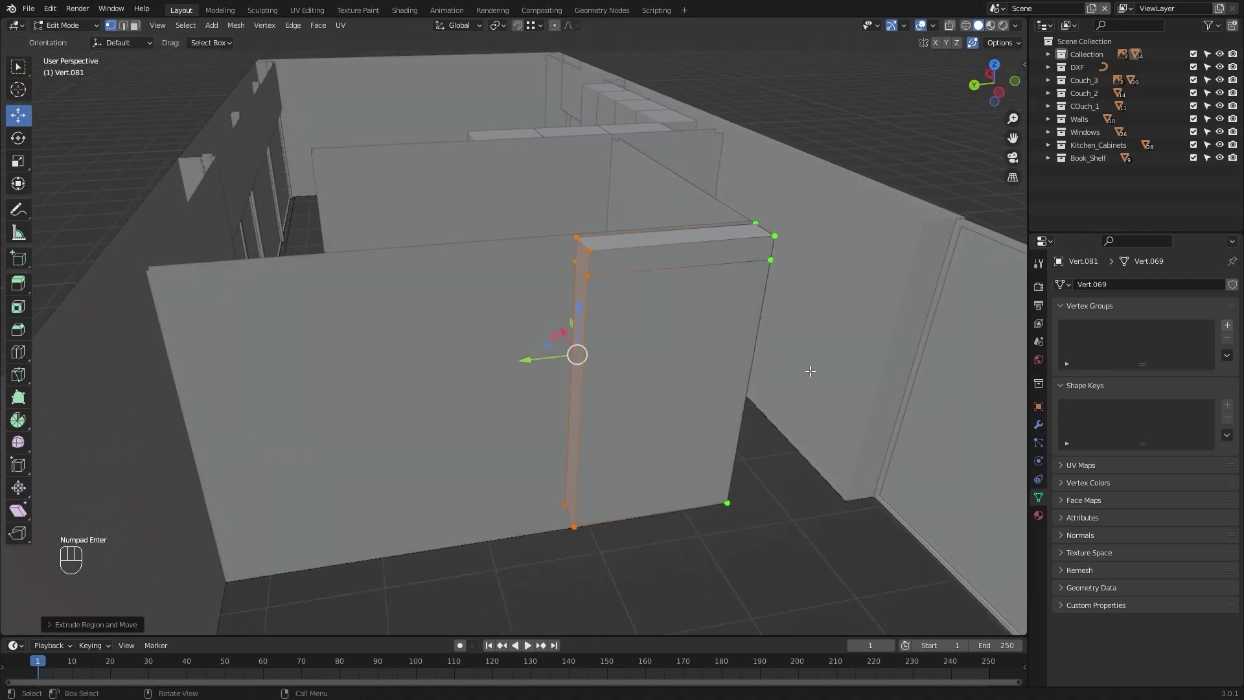
{"action": "key", "text": "e"}
{"action": "key", "text": "y"}
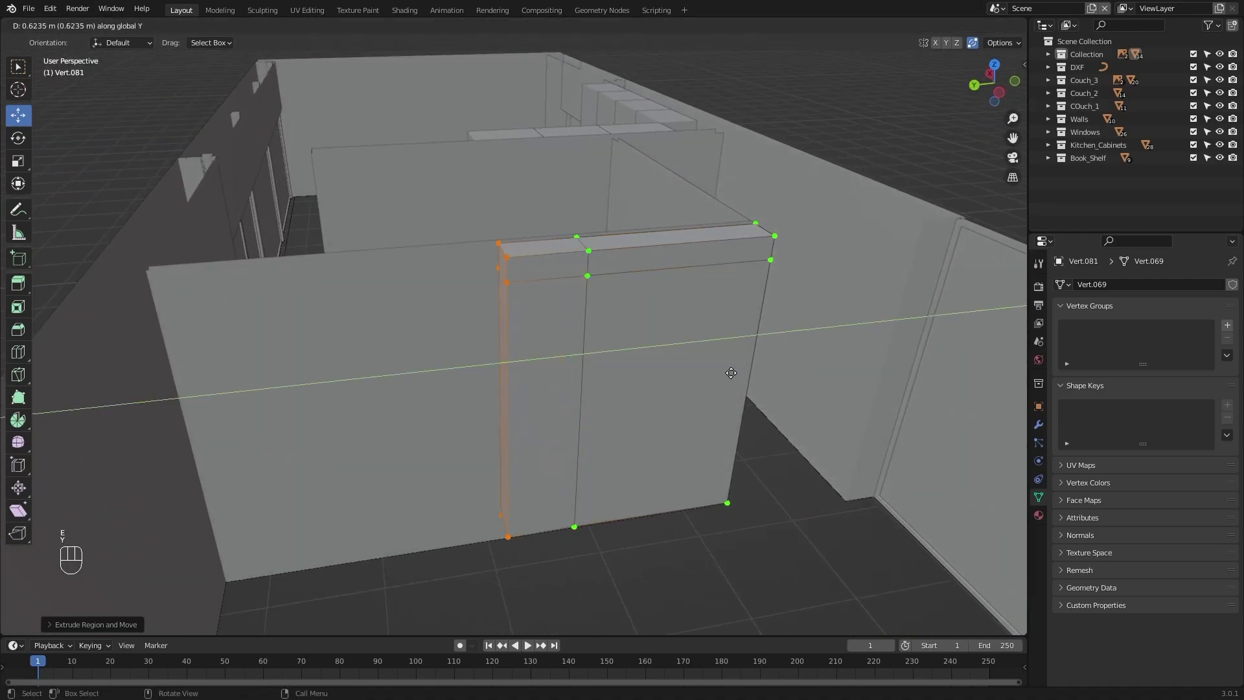
{"action": "key", "text": "KP_2"}
{"action": "key", "text": "KP_Decimal"}
{"action": "key", "text": "KP_8"}
{"action": "key", "text": "KP_4"}
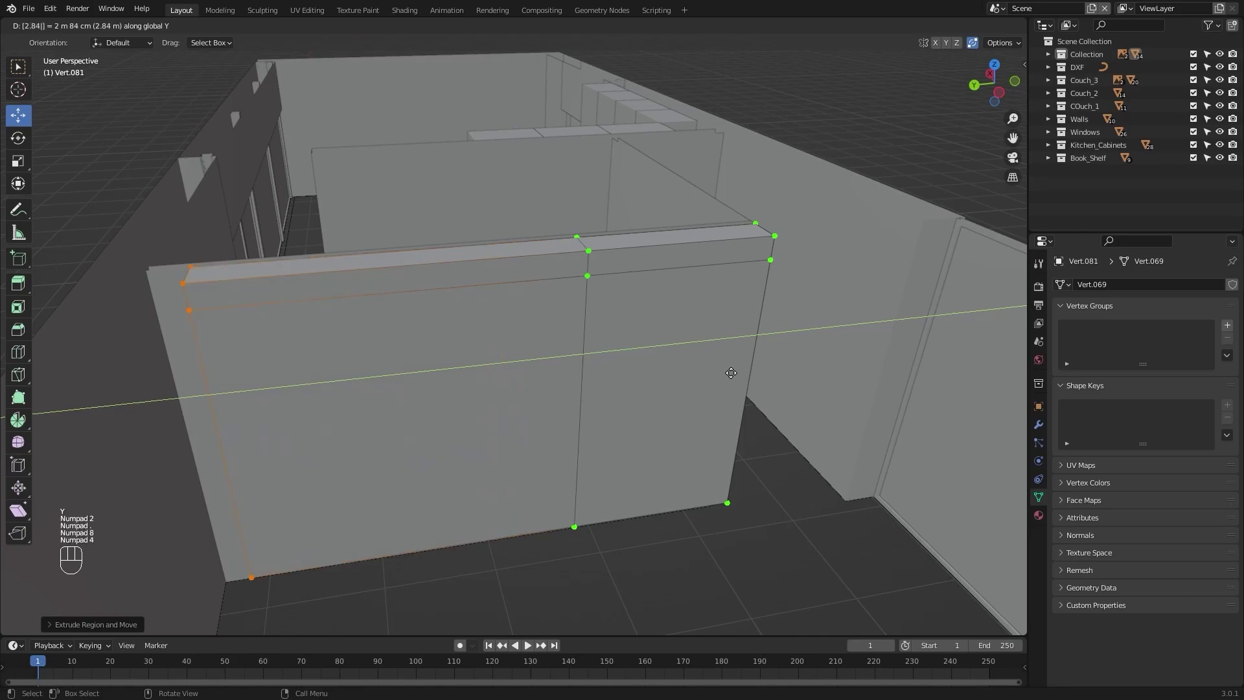
{"action": "key", "text": "KP_Enter"}
Separate the large front face of the longer section, below the top strip, into its own object.
{"action": "middle_click_drag", "start_coordinate": [769, 367], "coordinate": [748, 344]}
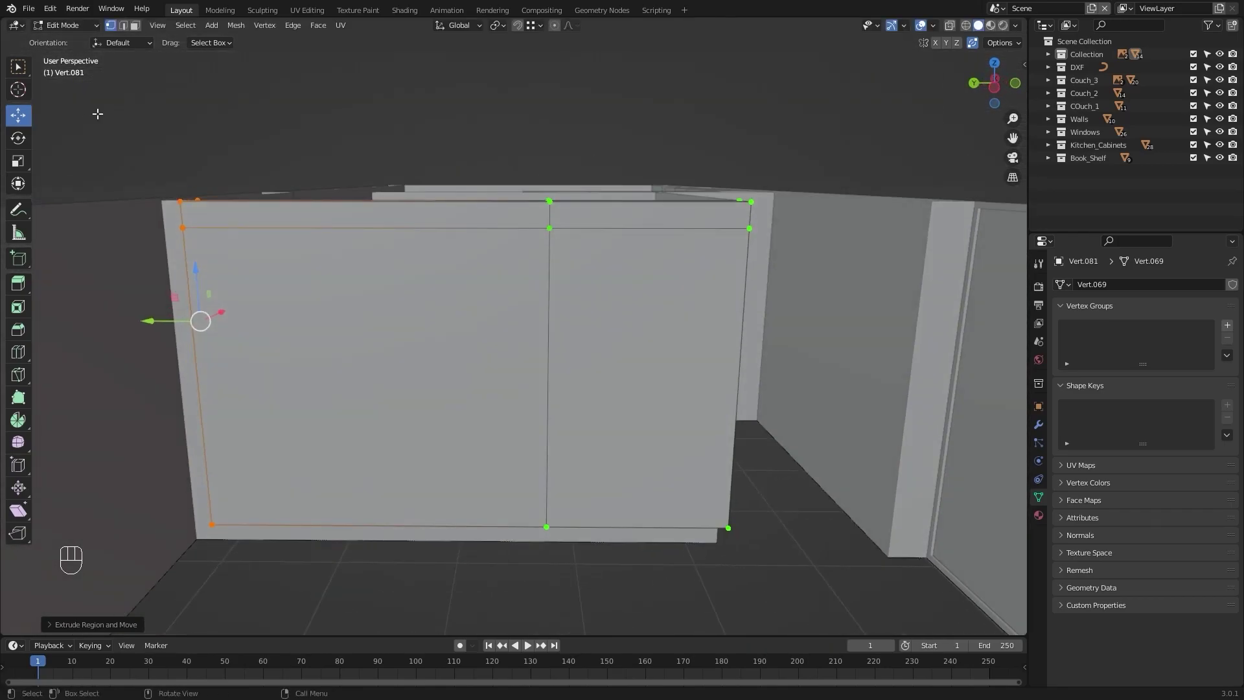
{"action": "key", "text": "alt+a"}
{"action": "middle_click_drag", "start_coordinate": [271, 138], "coordinate": [275, 114], "text": "alt"}
{"action": "left_click", "coordinate": [399, 312]}
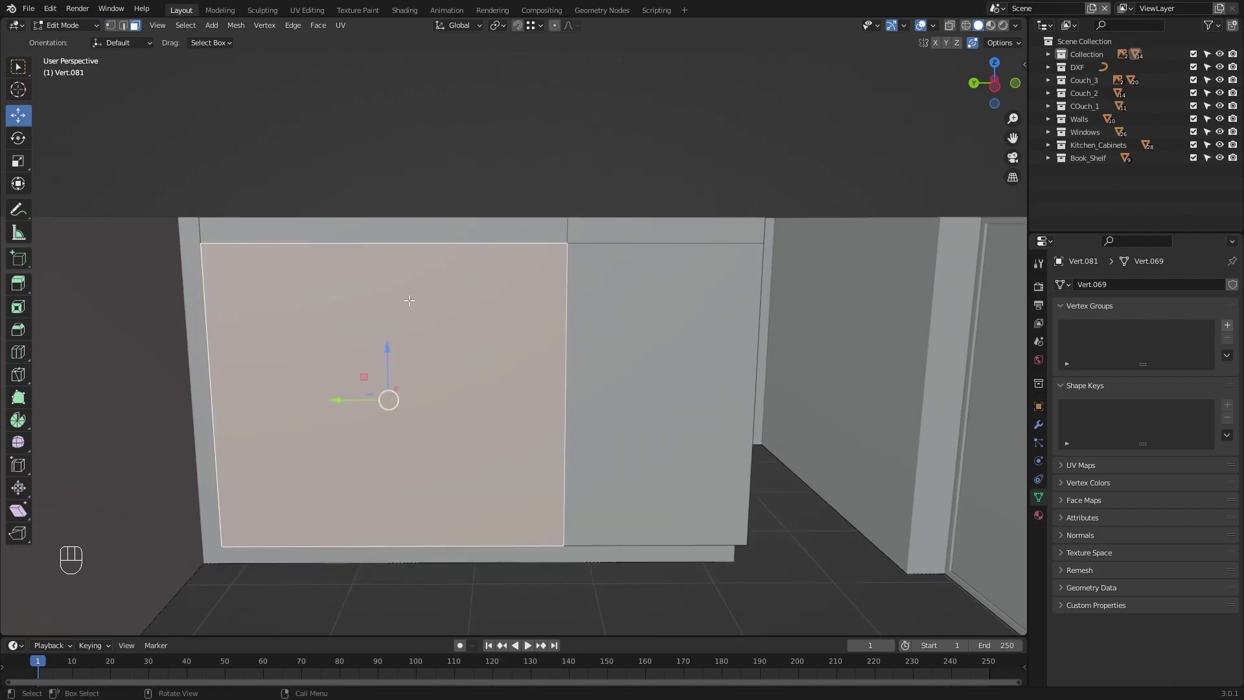
{"action": "middle_click_drag", "start_coordinate": [411, 300], "coordinate": [482, 300]}
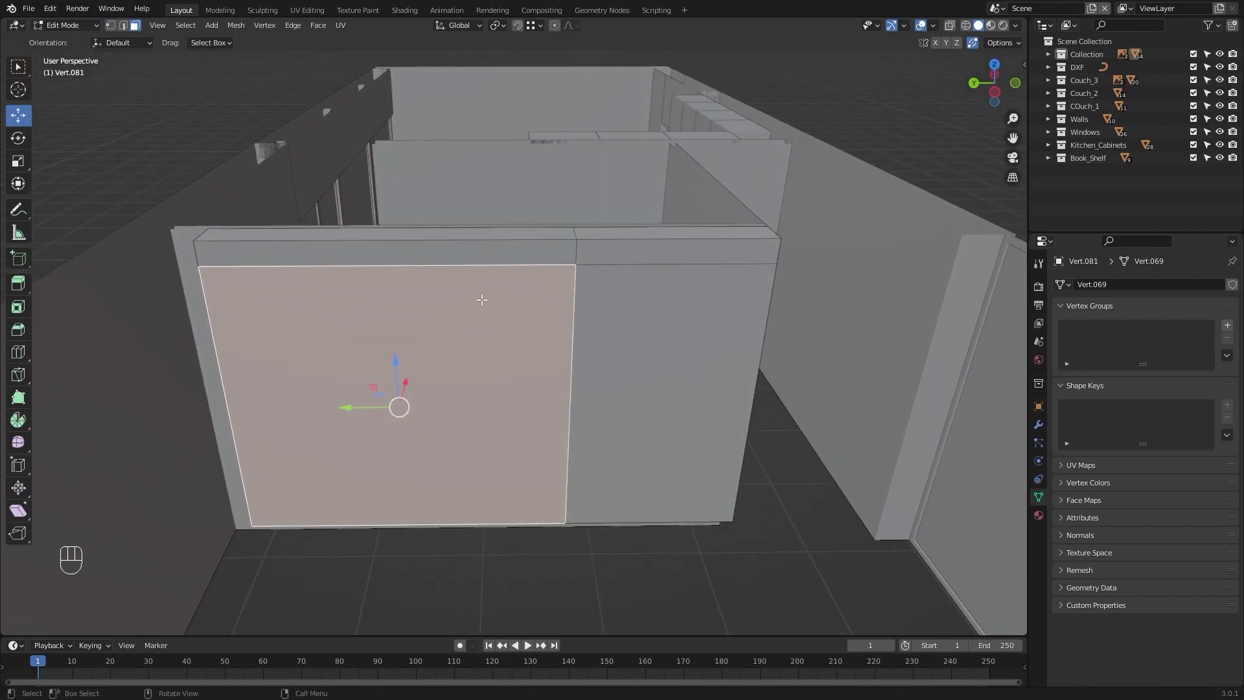
{"action": "key", "text": "p"}
{"action": "left_click", "coordinate": [482, 299]}
{"action": "key", "text": "Tab"}
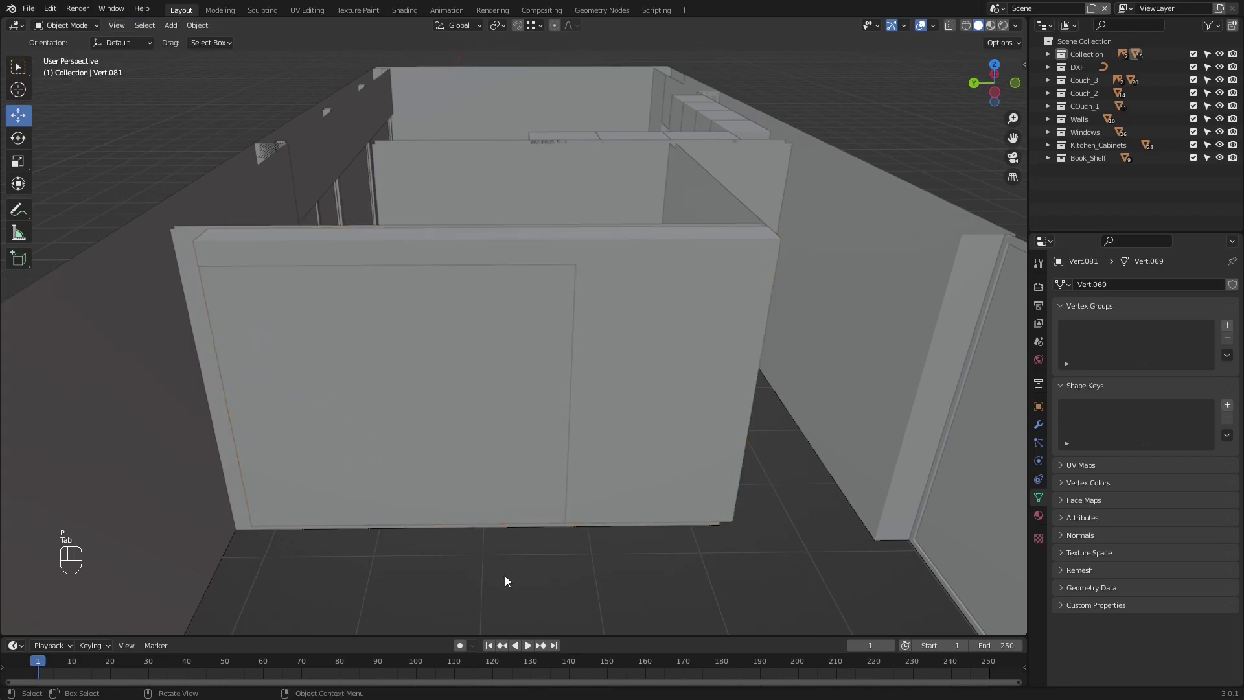
Edit the separated front panel and inset its face by 0.05 m.
{"action": "left_click", "coordinate": [472, 417]}
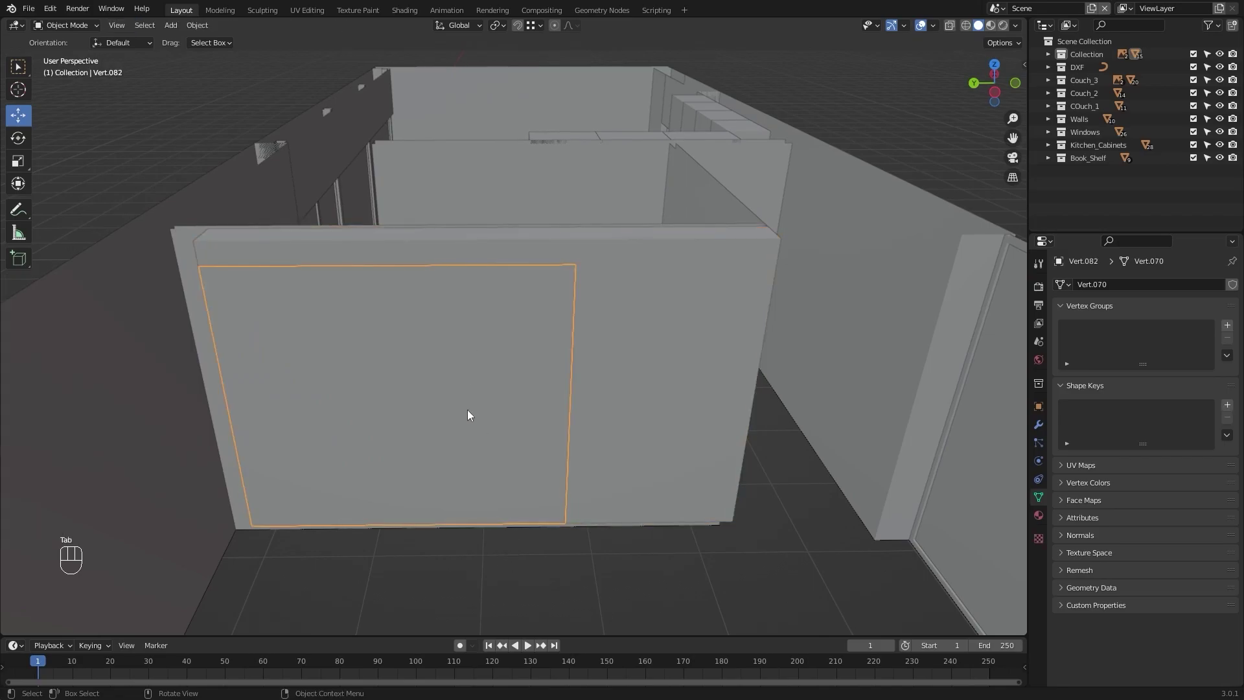
{"action": "key", "text": "Tab"}
{"action": "middle_click_drag", "start_coordinate": [533, 436], "coordinate": [589, 395]}
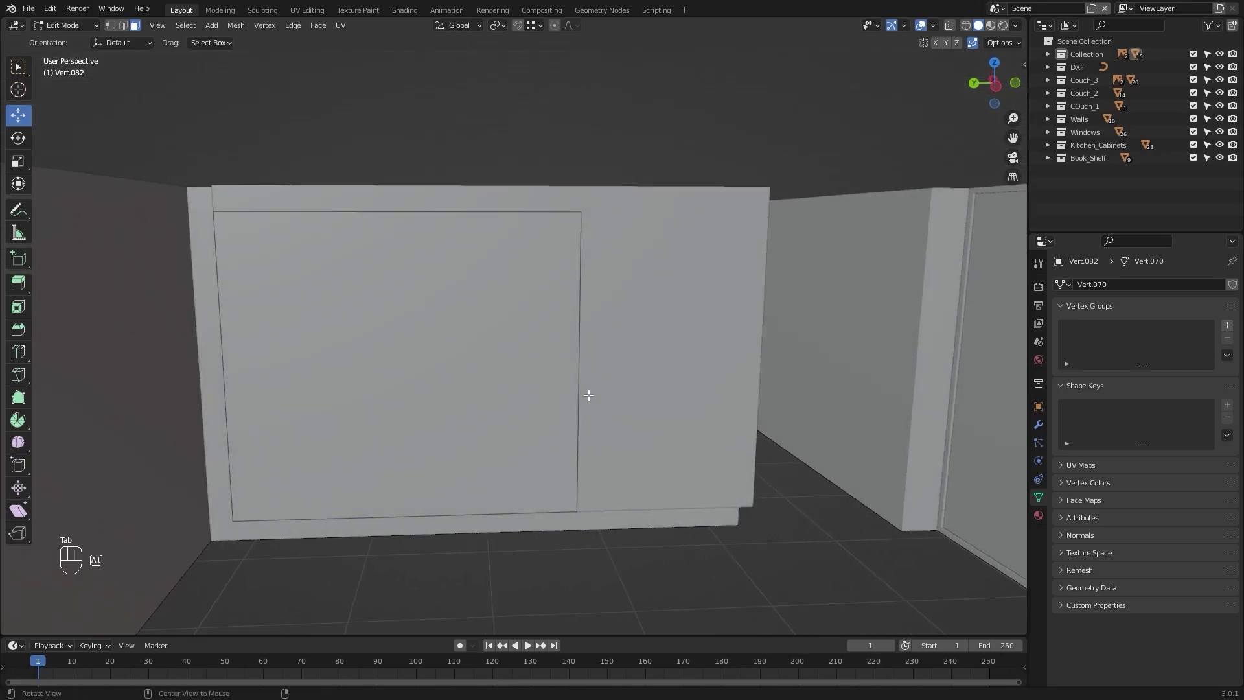
{"action": "key", "text": "a"}
{"action": "middle_click_drag", "start_coordinate": [667, 304], "coordinate": [744, 267]}
{"action": "type", "text": "i"}
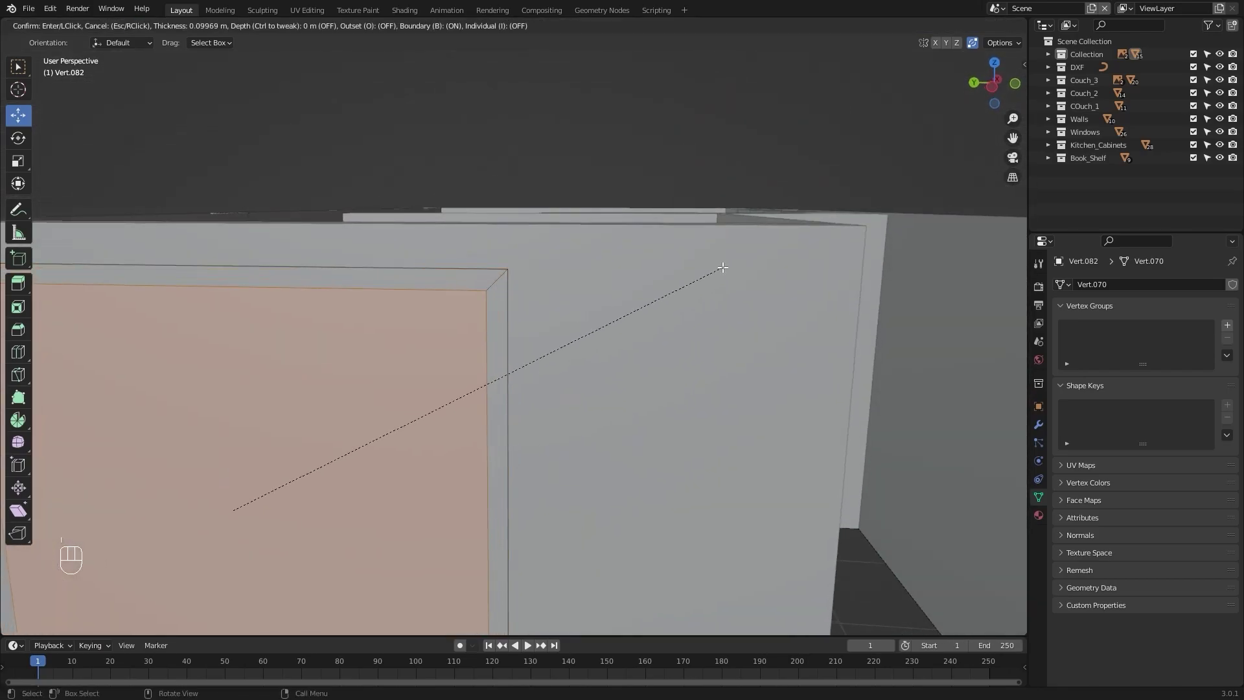
{"action": "type", "text": "0.05"}
{"action": "key", "text": "KP_Enter"}
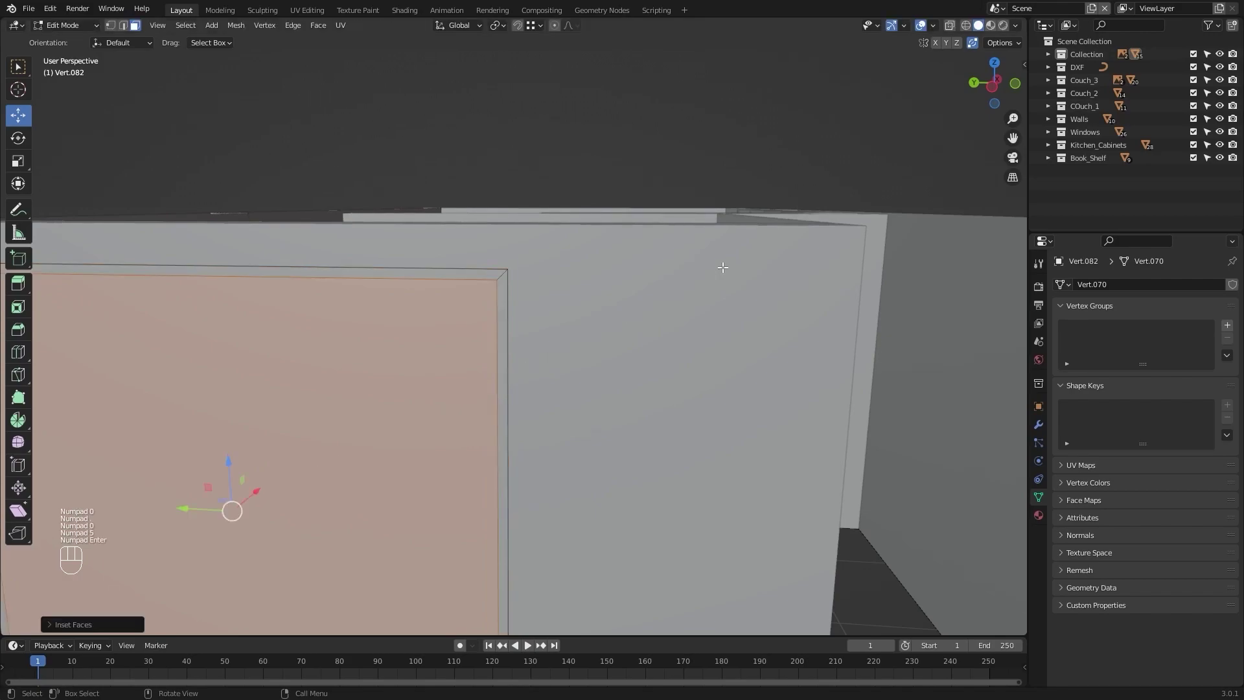
Delete the panel's inner face to leave only the border frame, and switch to edge selection.
{"action": "key", "text": "x"}
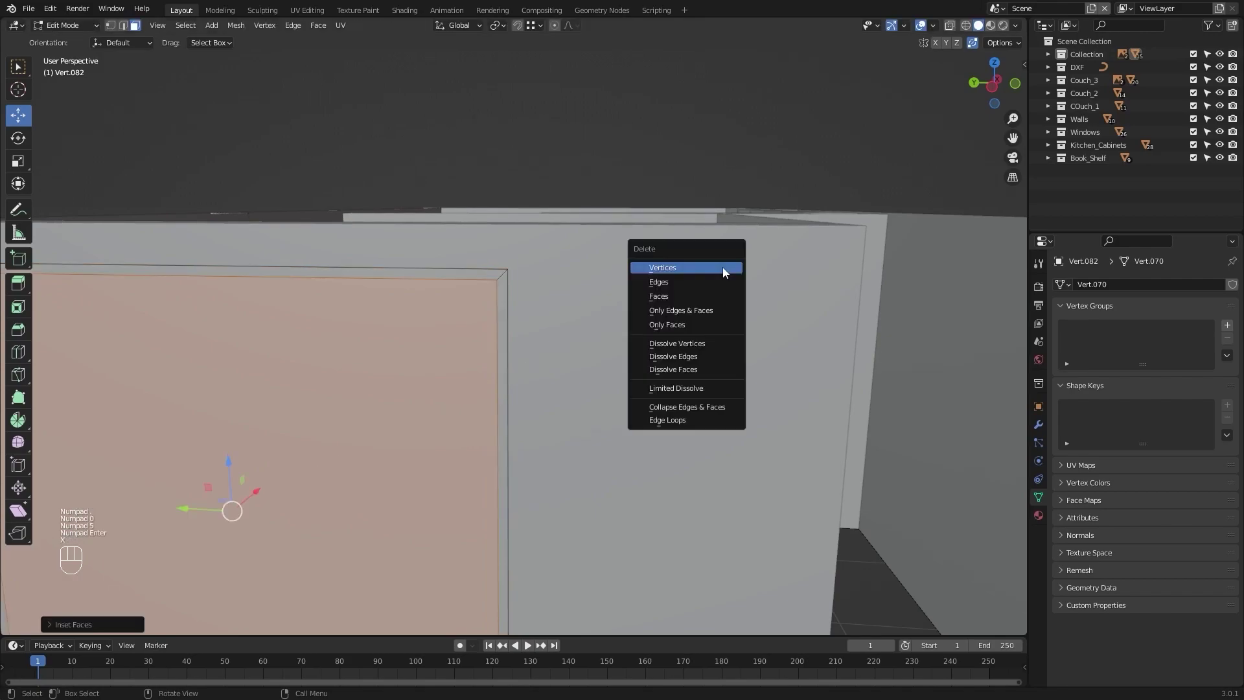
{"action": "left_click", "coordinate": [687, 295]}
{"action": "scroll", "coordinate": [398, 301], "scroll_direction": "up", "scroll_amount": 3}
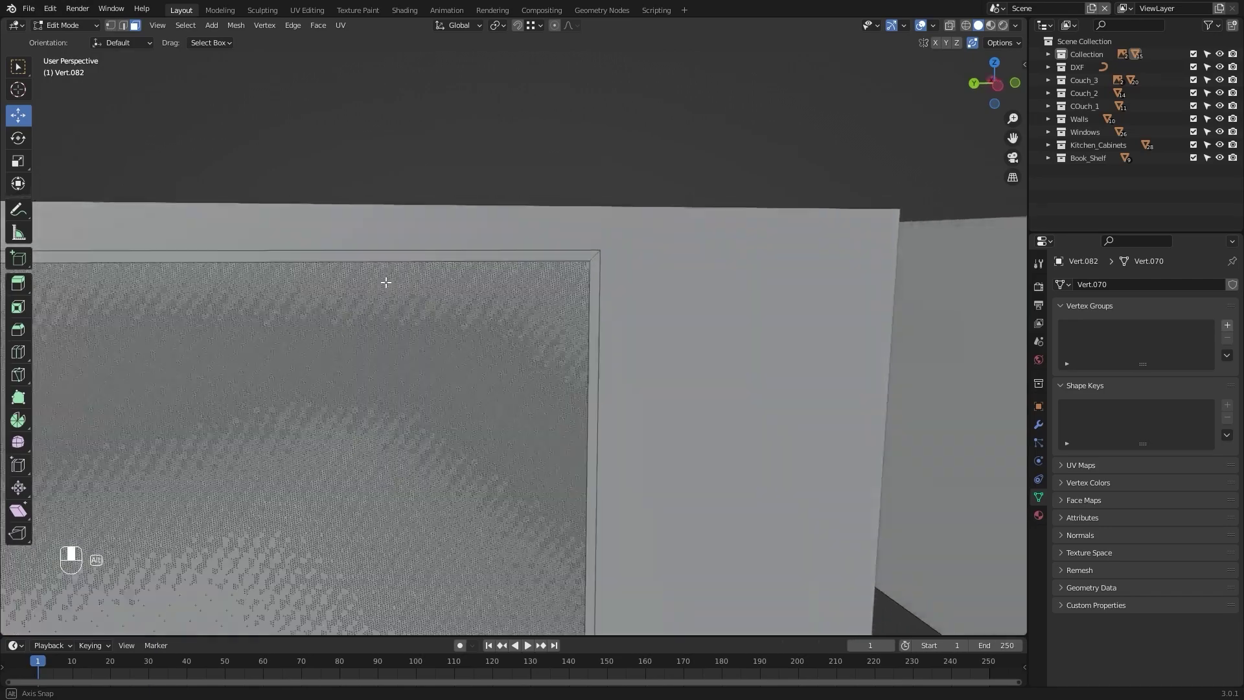
{"action": "key", "text": "2"}
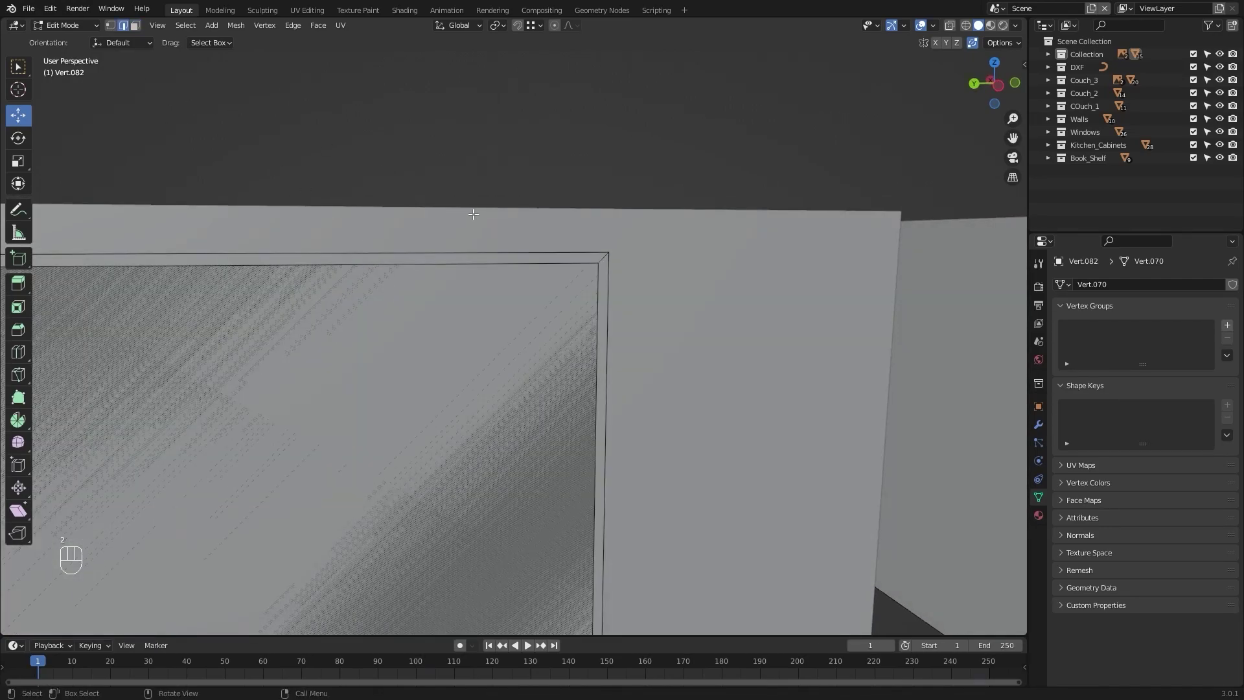
Extrude the inner edges of the front frame about 0.27 m along X into the block and fill the opening with a face.
{"action": "left_click", "coordinate": [499, 263], "text": "alt"}
{"action": "scroll", "coordinate": [496, 259], "scroll_direction": "down", "scroll_amount": 6}
{"action": "middle_click_drag", "start_coordinate": [480, 239], "coordinate": [558, 324]}
{"action": "scroll", "coordinate": [558, 325], "scroll_direction": "up", "scroll_amount": 5}
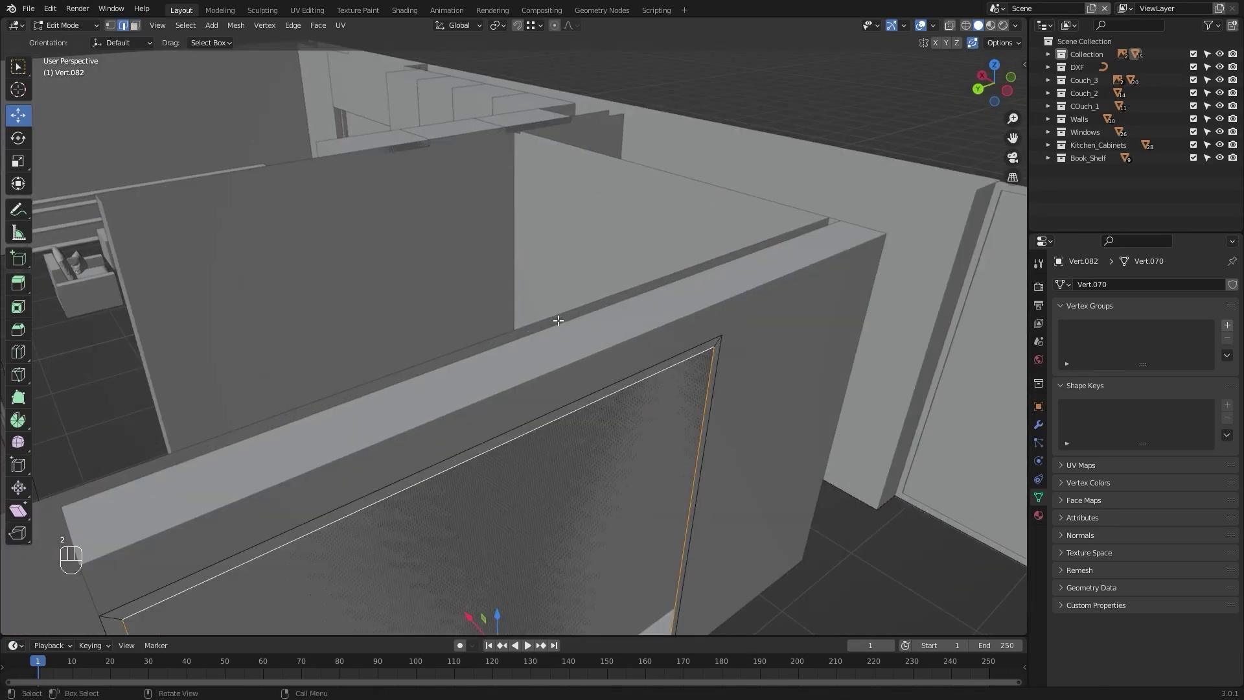
{"action": "middle_click_drag", "start_coordinate": [700, 414], "coordinate": [800, 325], "text": "shift"}
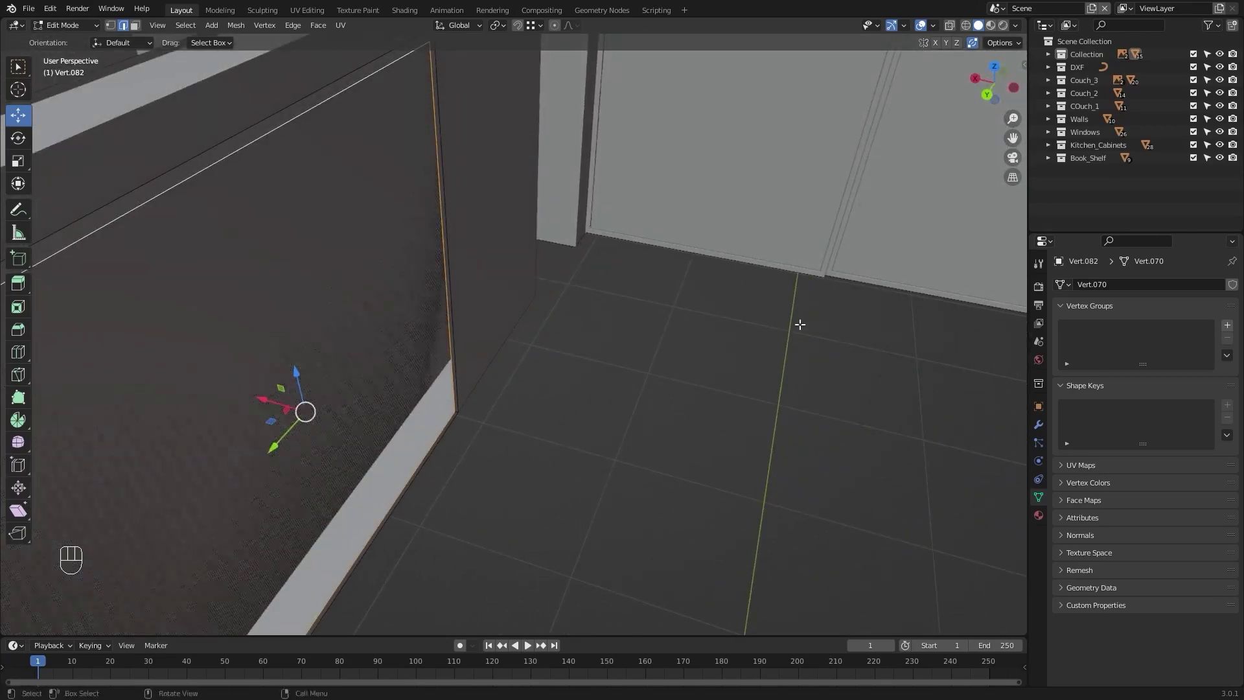
{"action": "key", "text": "e"}
{"action": "key", "text": "x"}
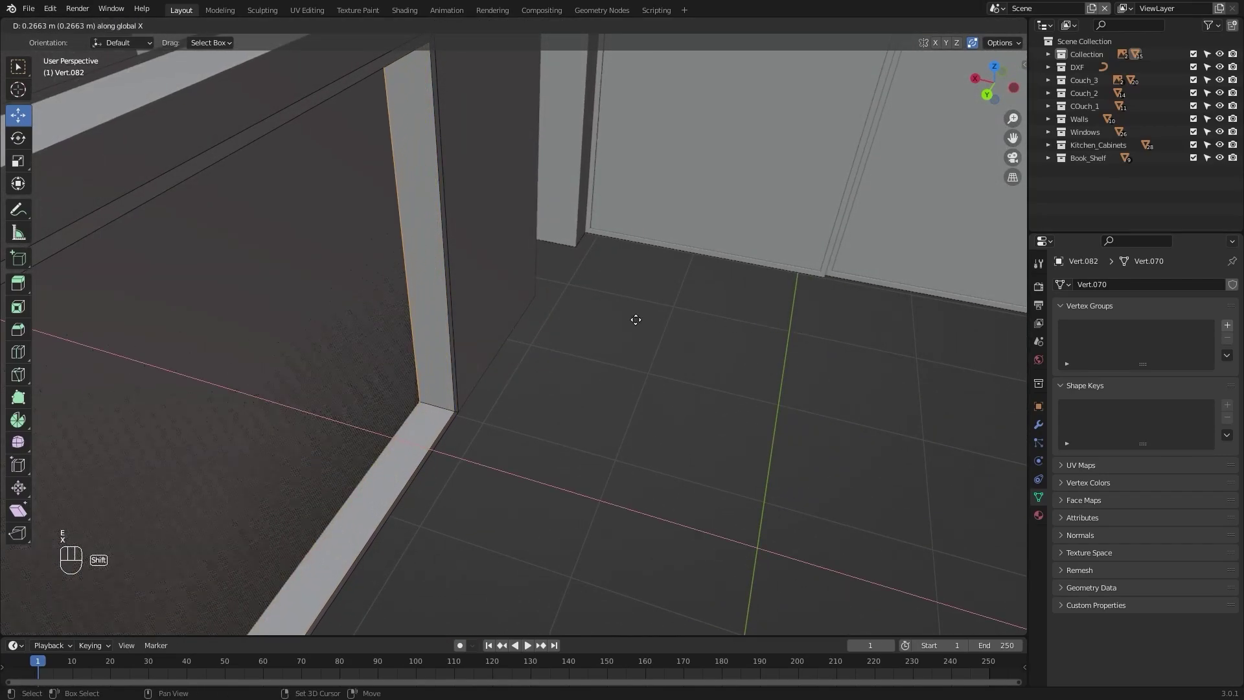
{"action": "left_click", "coordinate": [634, 320]}
{"action": "key", "text": "f"}
{"action": "key", "text": "Tab"}
Delete the panel object on the front of the block.
{"action": "scroll", "coordinate": [677, 404], "scroll_direction": "down", "scroll_amount": 4}
{"action": "middle_click_drag", "start_coordinate": [678, 404], "coordinate": [471, 364]}
{"action": "scroll", "coordinate": [589, 433], "scroll_direction": "down", "scroll_amount": 6}
{"action": "scroll", "coordinate": [556, 414], "scroll_direction": "up", "scroll_amount": 5}
{"action": "scroll", "coordinate": [555, 415], "scroll_direction": "up", "scroll_amount": 3}
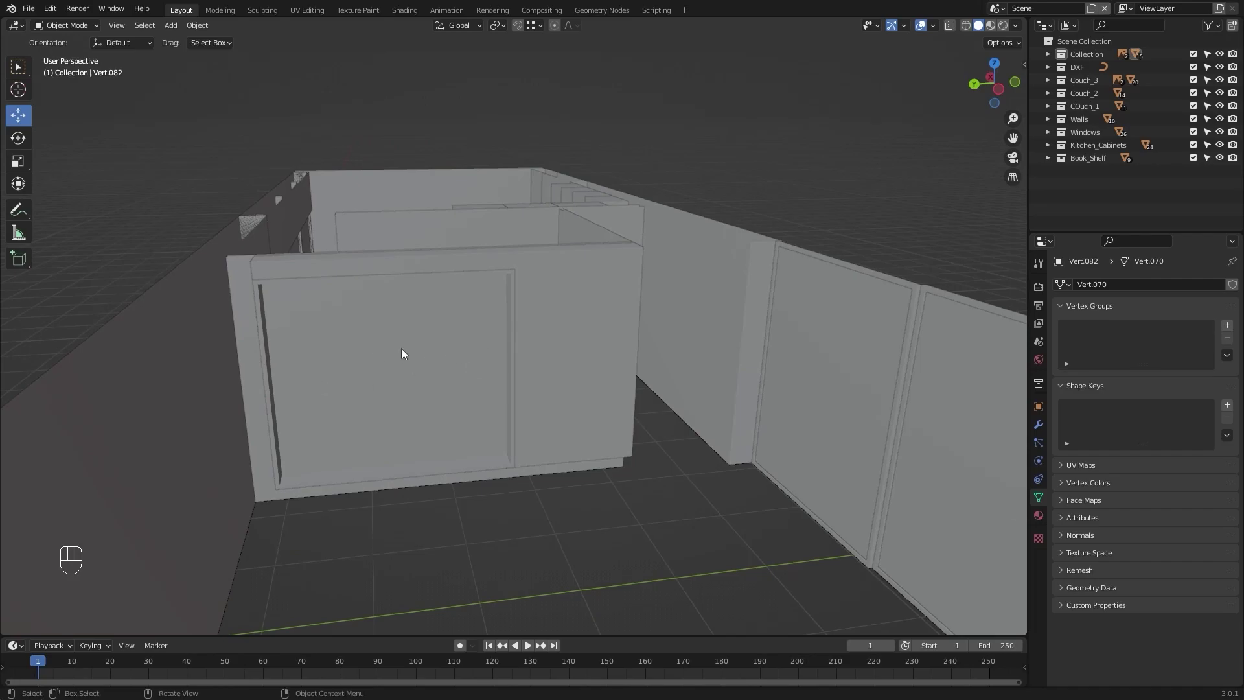
{"action": "left_click", "coordinate": [439, 348]}
{"action": "key", "text": "Delete"}
Add a new single-vertex object in top view and snap the vertex to the inner corner of the long wall.
{"action": "left_click_drag", "start_coordinate": [439, 348], "coordinate": [610, 385], "text": "alt"}
{"action": "middle_click_drag", "start_coordinate": [611, 386], "coordinate": [570, 356]}
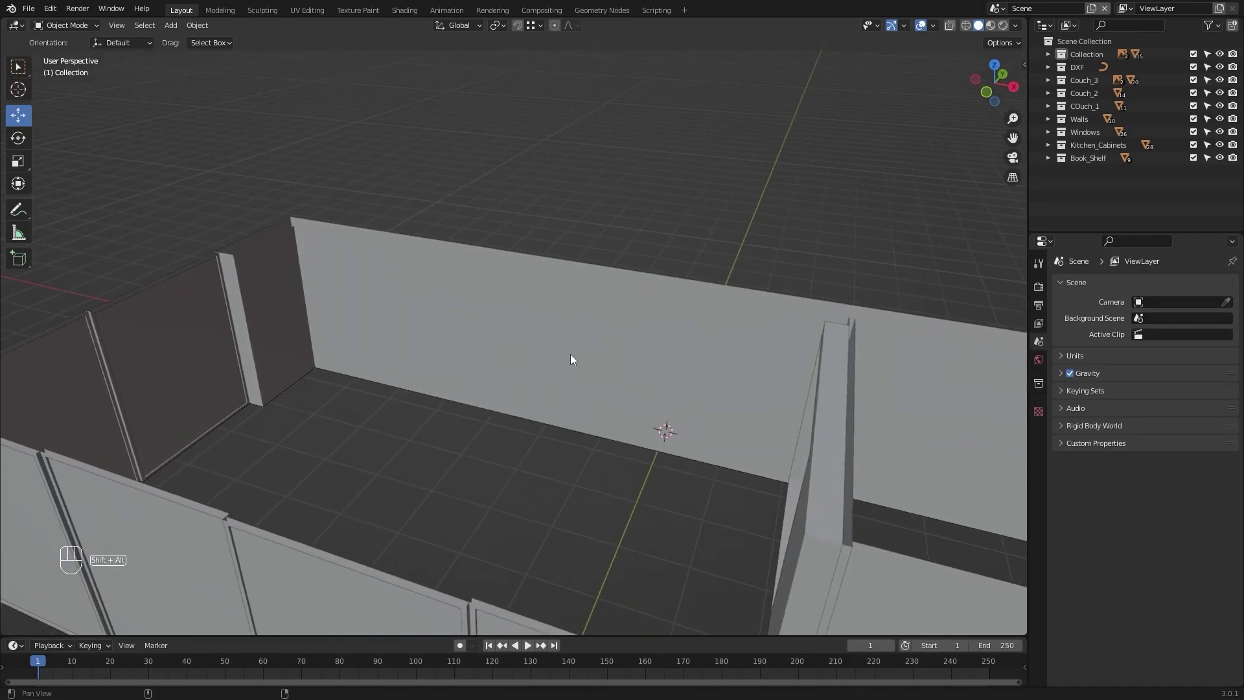
{"action": "key", "text": "KP_7"}
{"action": "key", "text": "q"}
{"action": "left_click", "coordinate": [571, 356]}
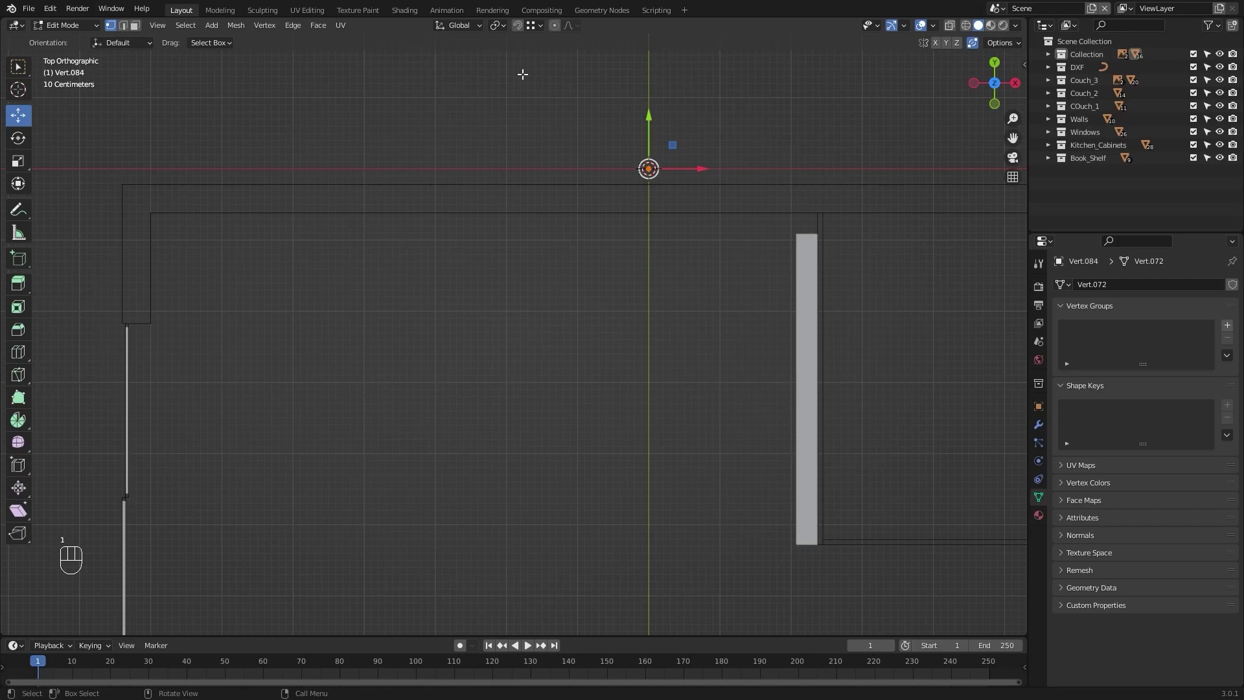
{"action": "key", "text": "g"}
{"action": "left_click", "coordinate": [173, 223]}
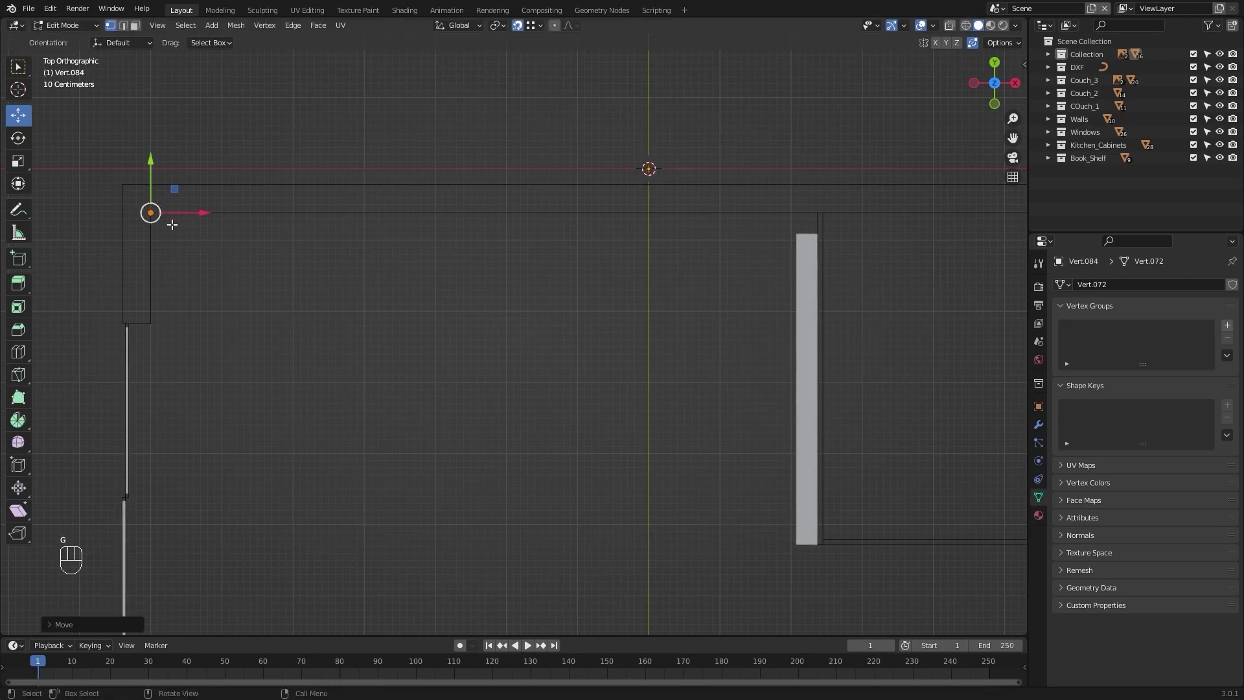
Extrude the corner vertex 3 m straight up along Z to the top of the wall.
{"action": "middle_click_drag", "start_coordinate": [411, 350], "coordinate": [458, 305], "text": "shift"}
{"action": "scroll", "coordinate": [527, 393], "scroll_direction": "up", "scroll_amount": 3}
{"action": "middle_click_drag", "start_coordinate": [294, 366], "coordinate": [322, 353], "text": "alt"}
{"action": "middle_click_drag", "start_coordinate": [322, 353], "coordinate": [331, 336], "text": "alt+shift"}
{"action": "key", "text": "alt+z"}
{"action": "left_click_drag", "start_coordinate": [331, 320], "coordinate": [338, 319], "text": "alt"}
{"action": "key", "text": "e"}
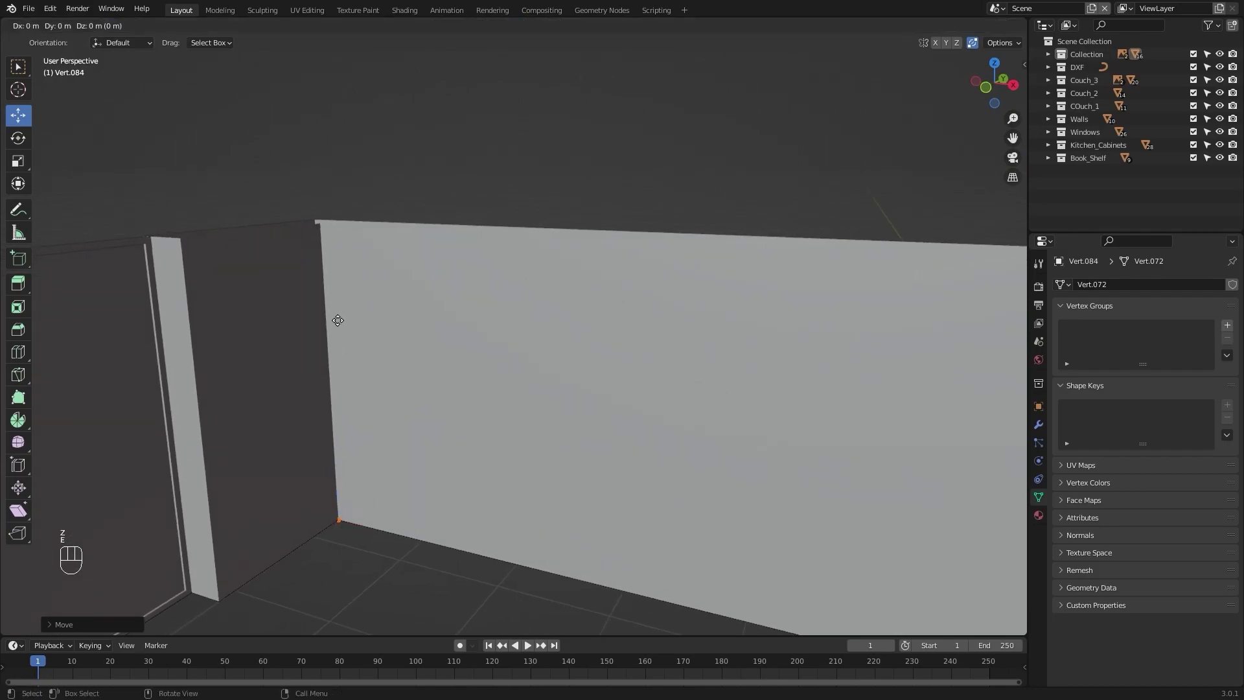
{"action": "key", "text": "z"}
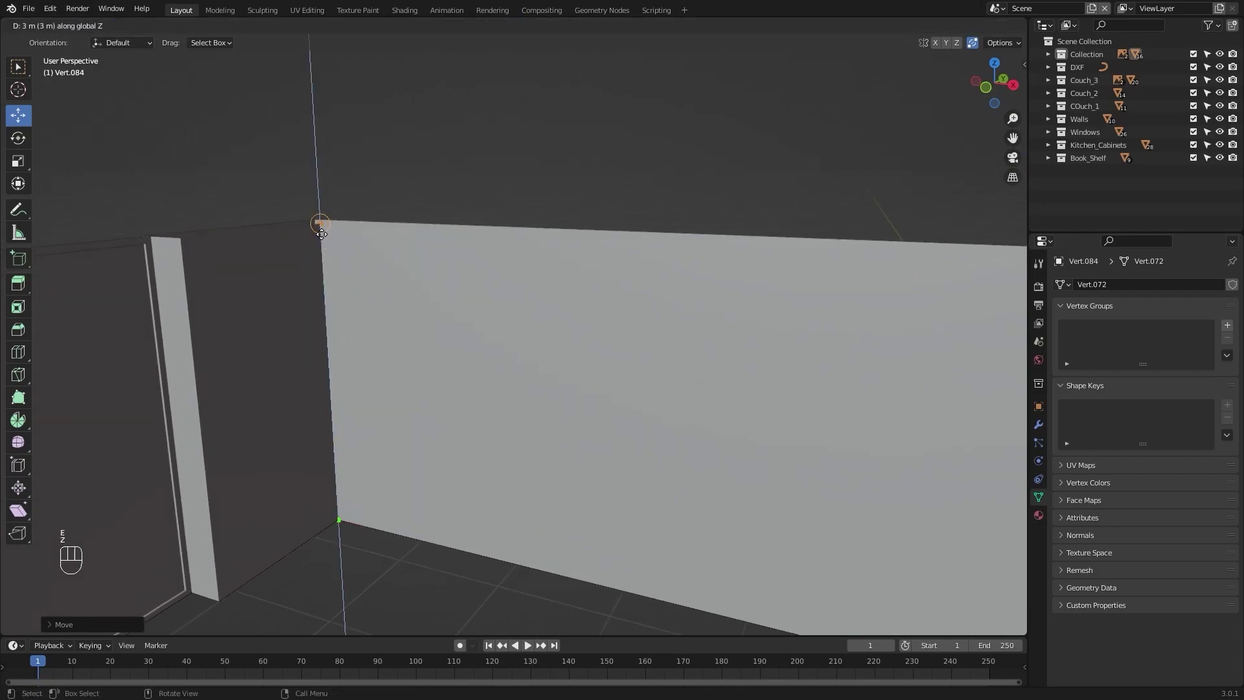
{"action": "left_click", "coordinate": [321, 233]}
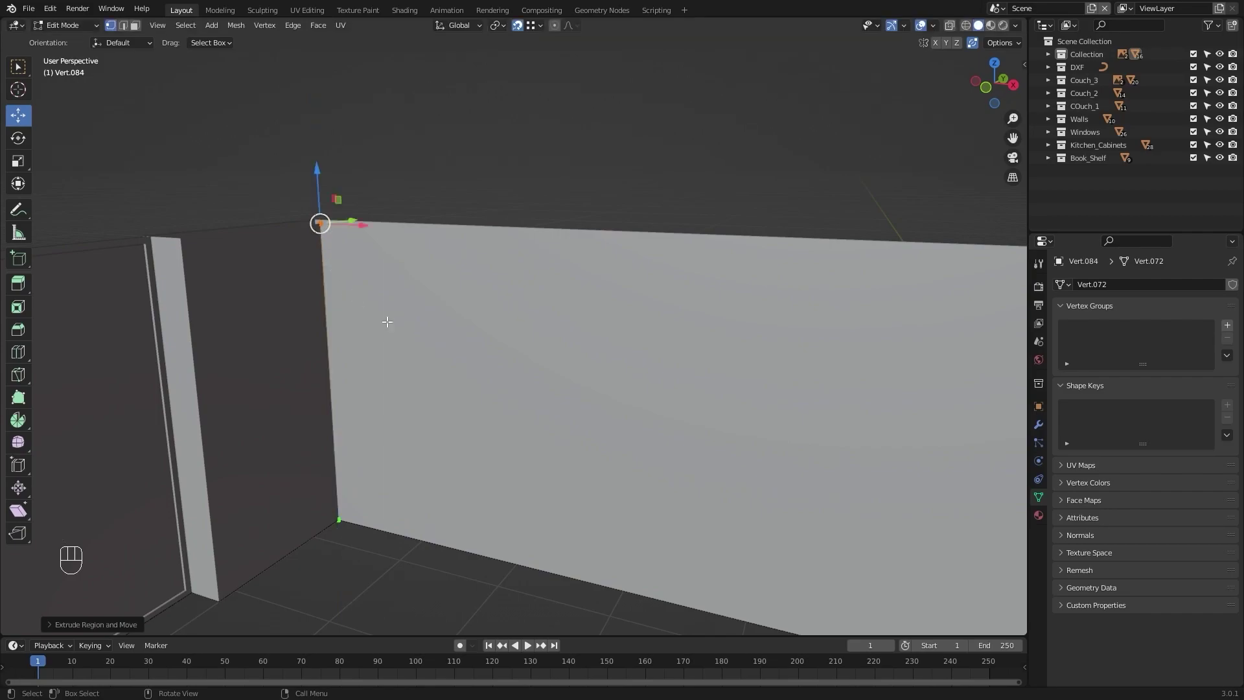
Extrude the whole vertical edge 2 m along X to form a panel face against the long wall.
{"action": "left_click_drag", "start_coordinate": [387, 322], "coordinate": [504, 368], "text": "alt"}
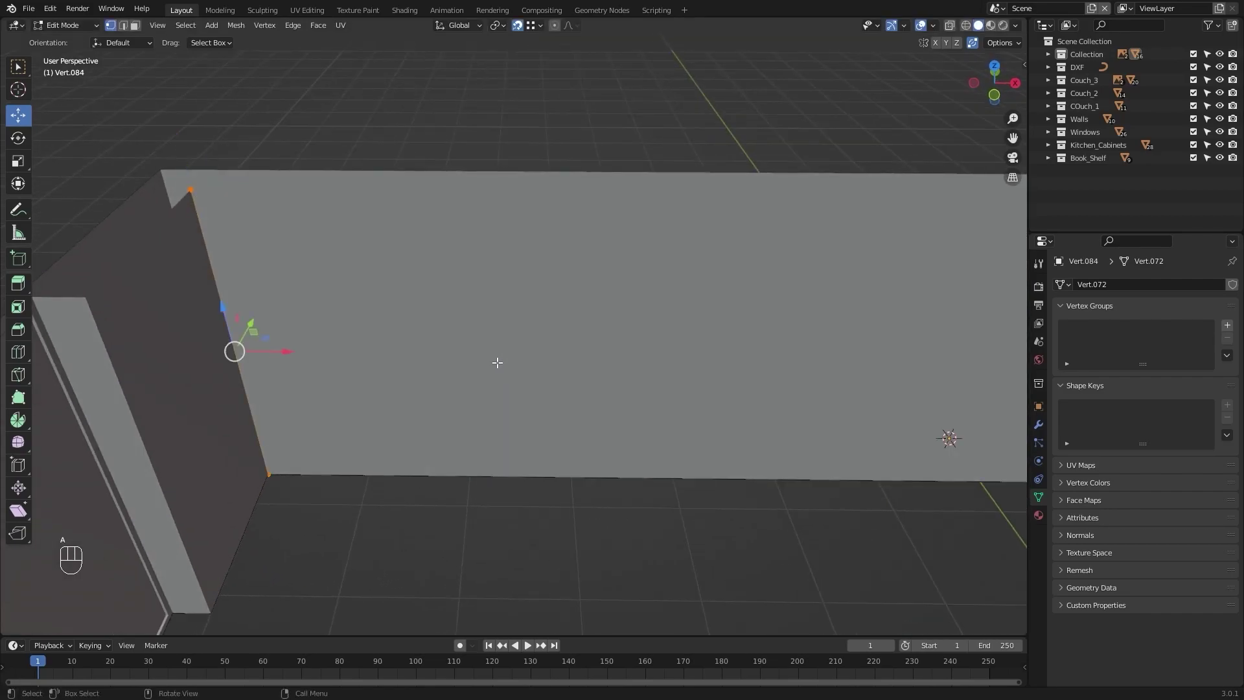
{"action": "key", "text": "e"}
{"action": "key", "text": "x"}
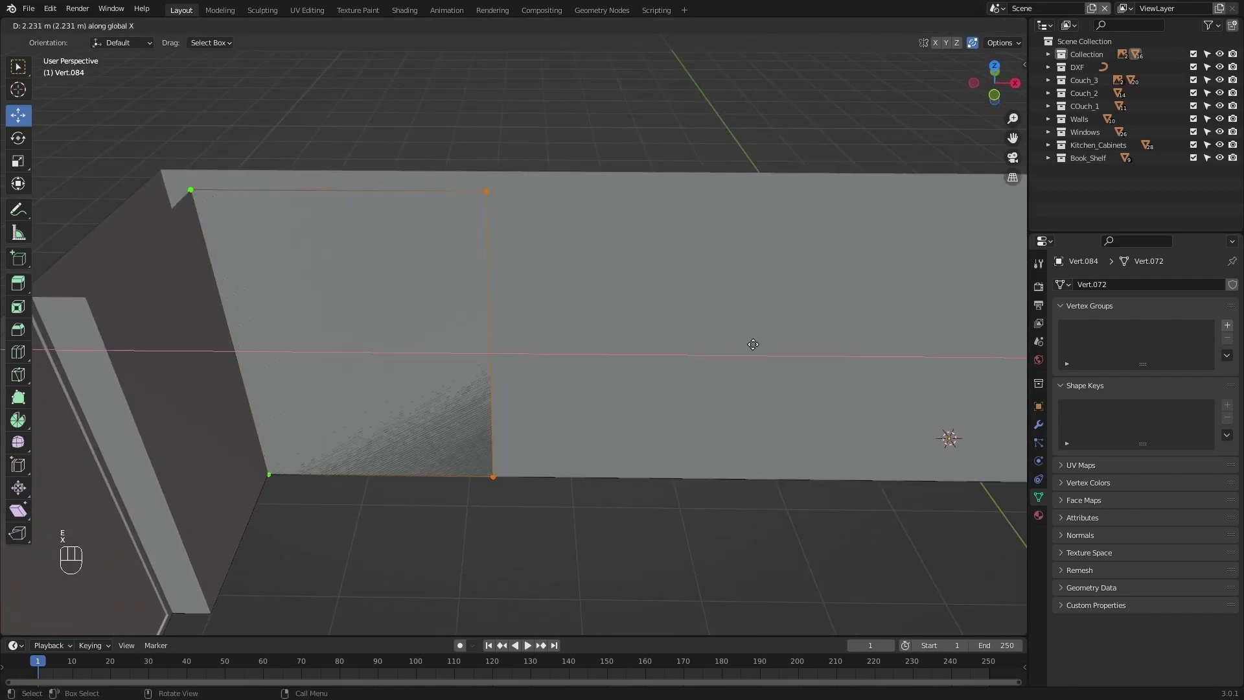
{"action": "key", "text": "KP_2"}
{"action": "key", "text": "KP_Enter"}
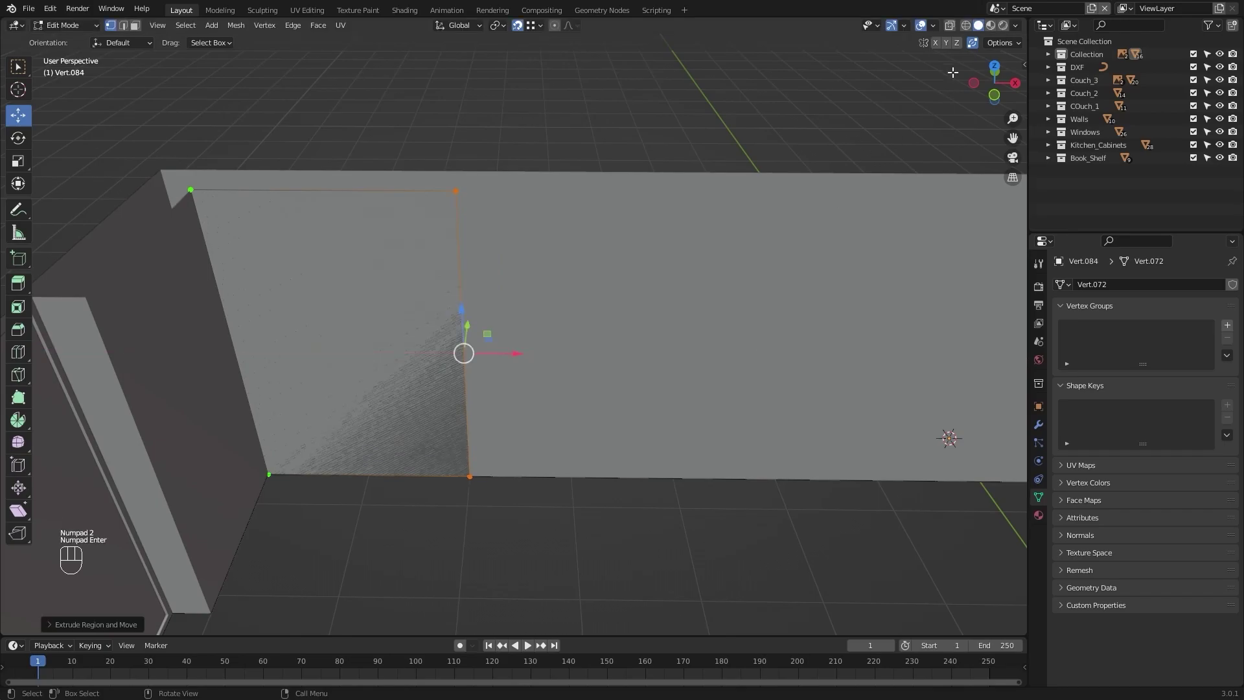
Turn on the edge length display for mesh editing and clear the selection.
{"action": "left_click", "coordinate": [934, 24]}
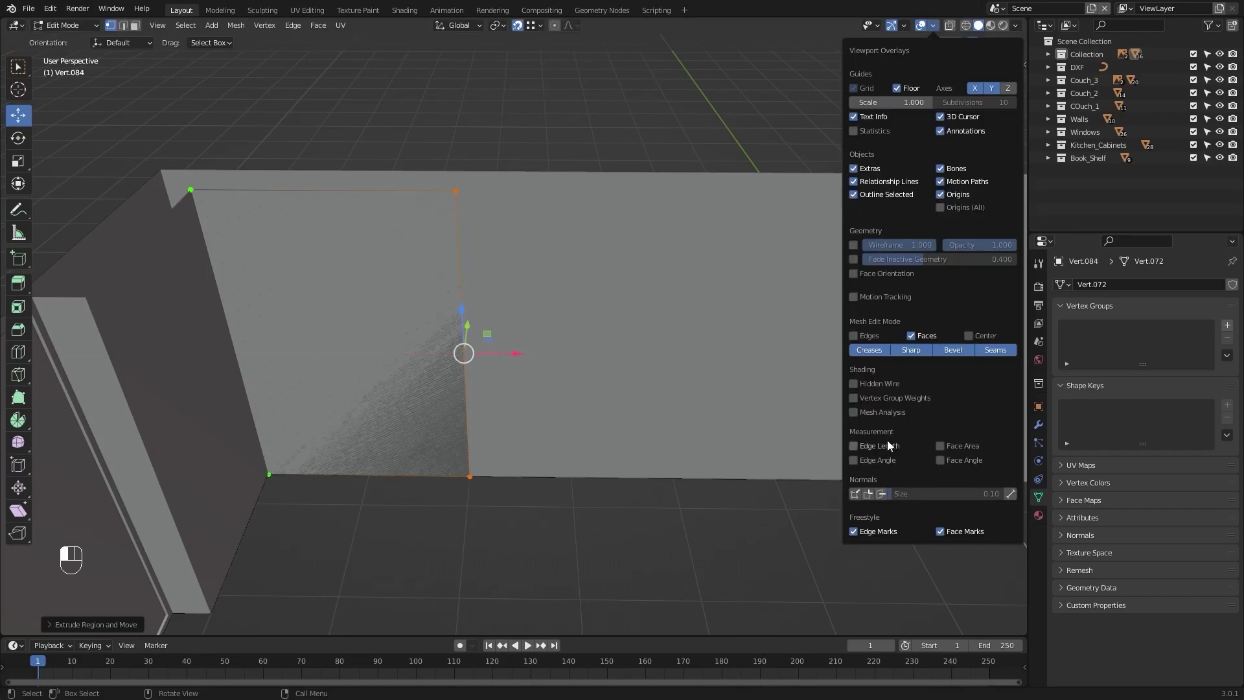
{"action": "left_click", "coordinate": [859, 445]}
{"action": "key", "text": "alt+a"}
Extrude the entire panel face by -0.01 m along Y to give it thickness, and return to Object Mode.
{"action": "middle_click_drag", "start_coordinate": [595, 269], "coordinate": [633, 234], "text": "shift"}
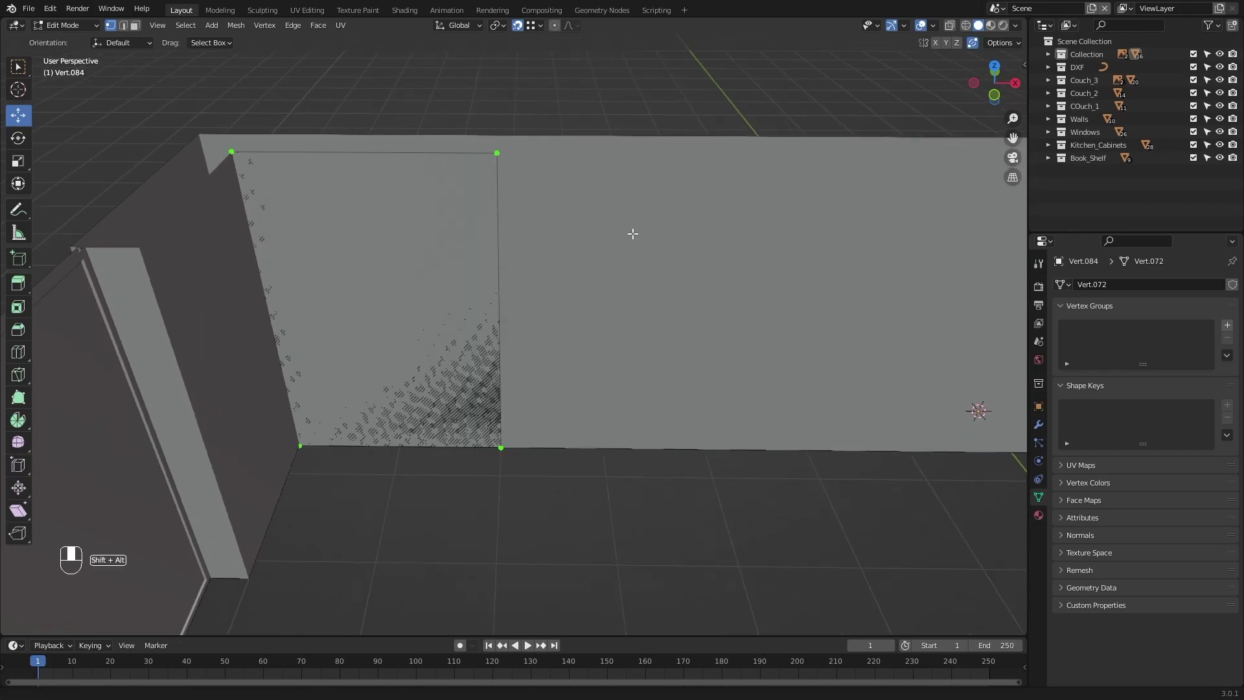
{"action": "left_click_drag", "start_coordinate": [633, 233], "coordinate": [623, 291], "text": "alt"}
{"action": "key", "text": "a"}
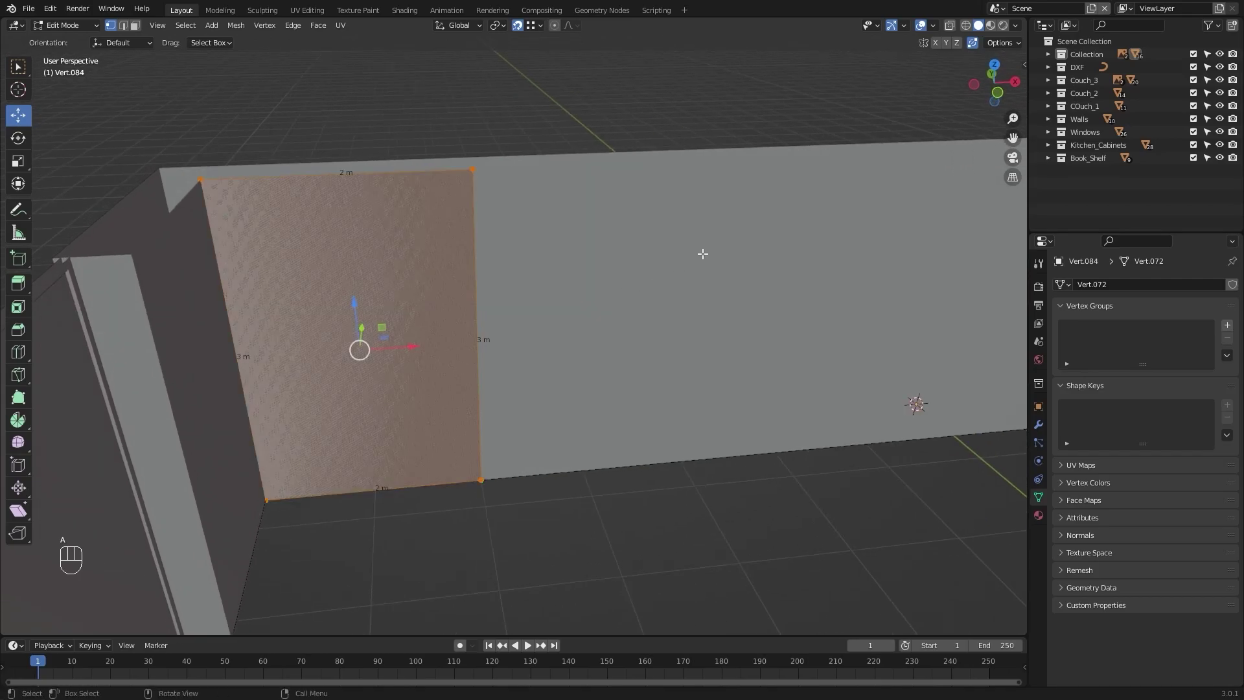
{"action": "key", "text": "e"}
{"action": "type", "text": "y"}
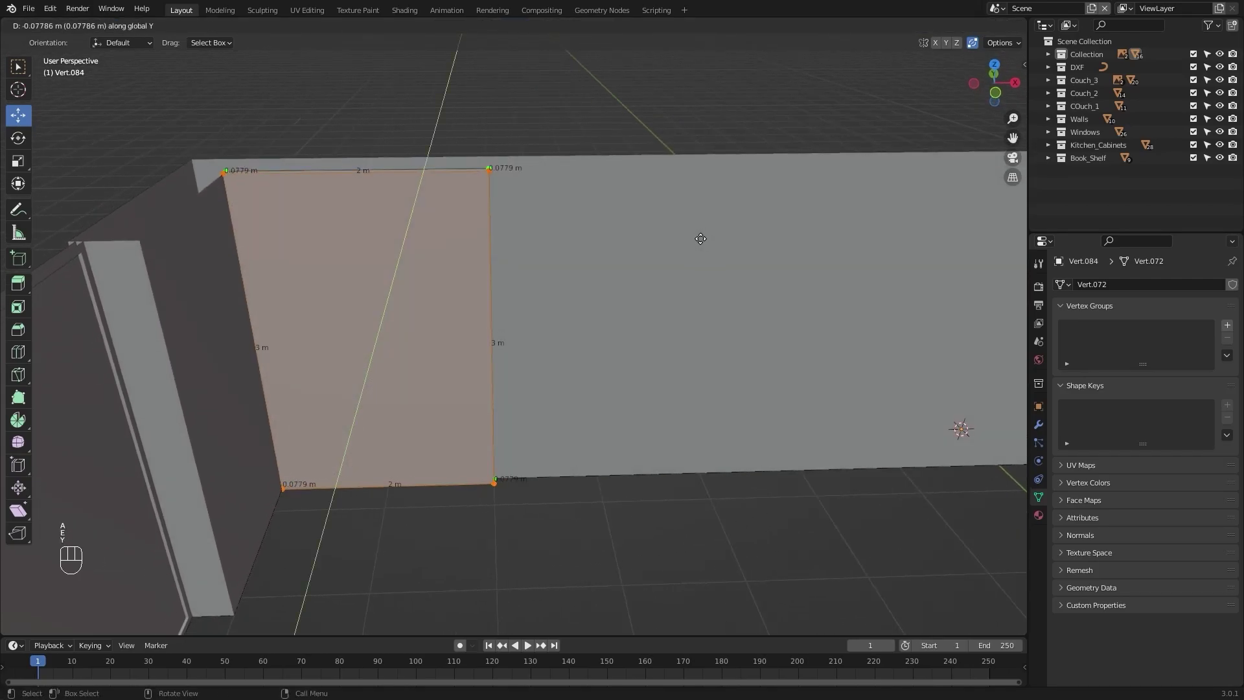
{"action": "type", "text": "0.01-"}
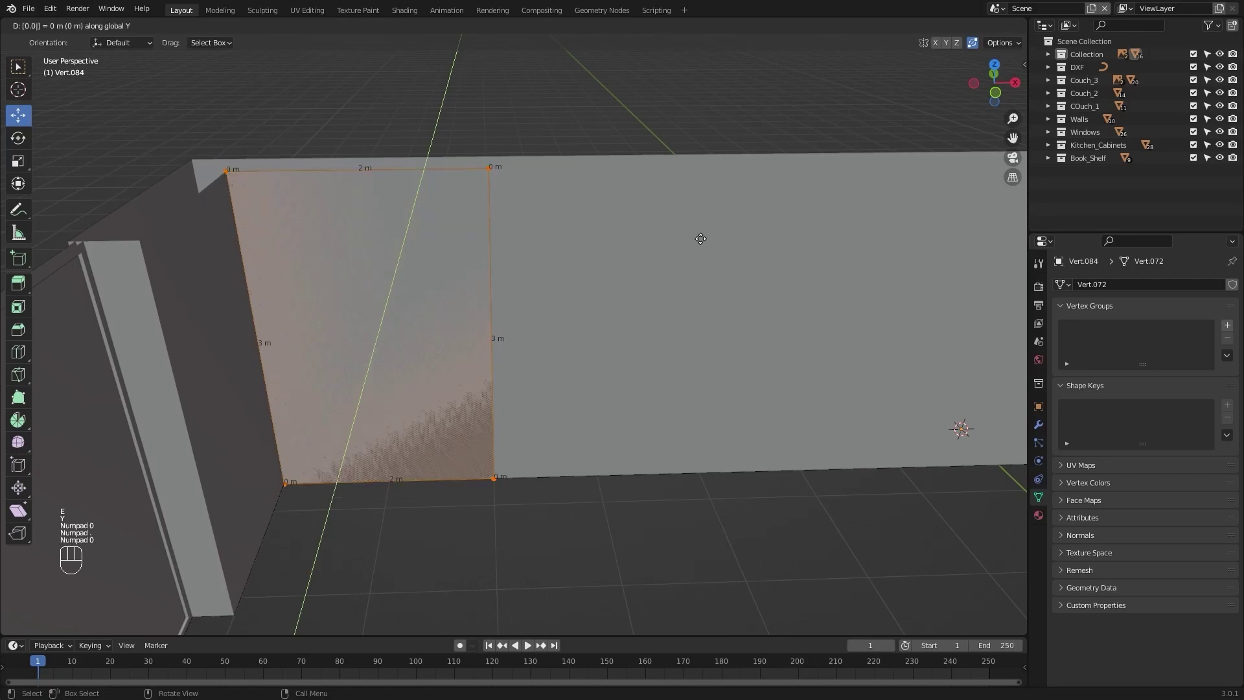
{"action": "key", "text": "KP_Enter"}
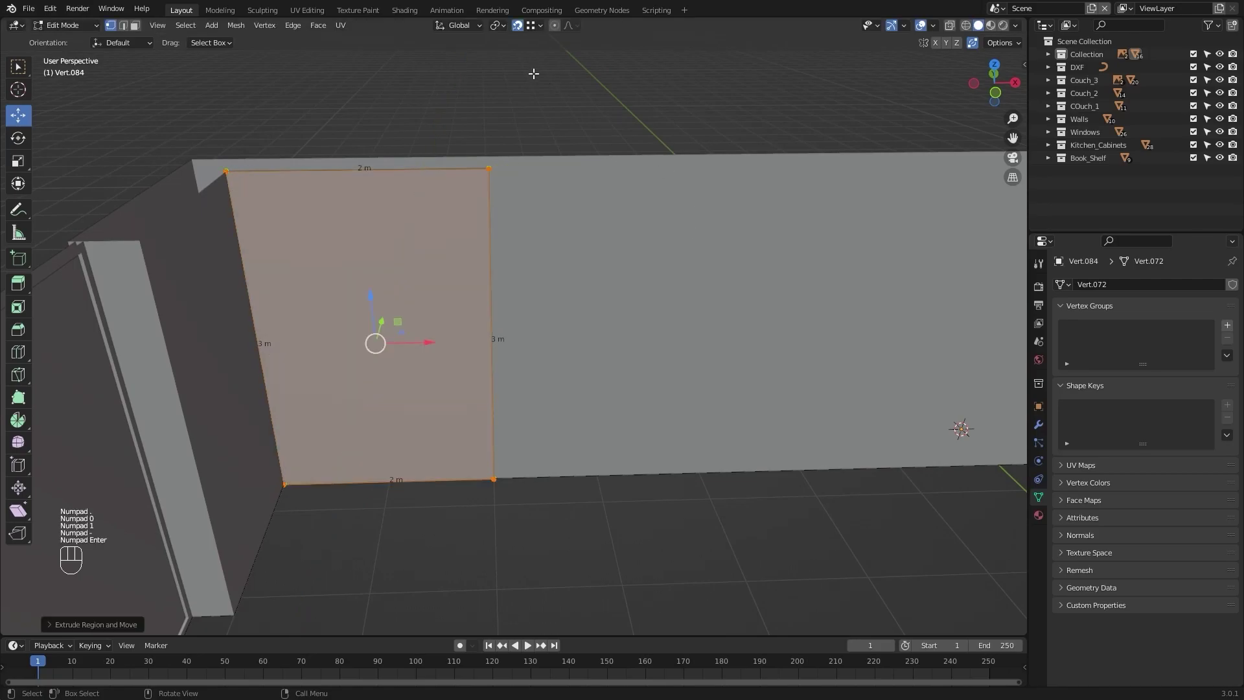
{"action": "key", "text": "Tab"}
Duplicate the wall panel along X and snap the copy flush against the first panel's edge.
{"action": "left_click_drag", "start_coordinate": [465, 203], "coordinate": [469, 230], "text": "alt"}
{"action": "key", "text": "shift+d"}
{"action": "key", "text": "x"}
{"action": "left_click", "coordinate": [779, 238]}
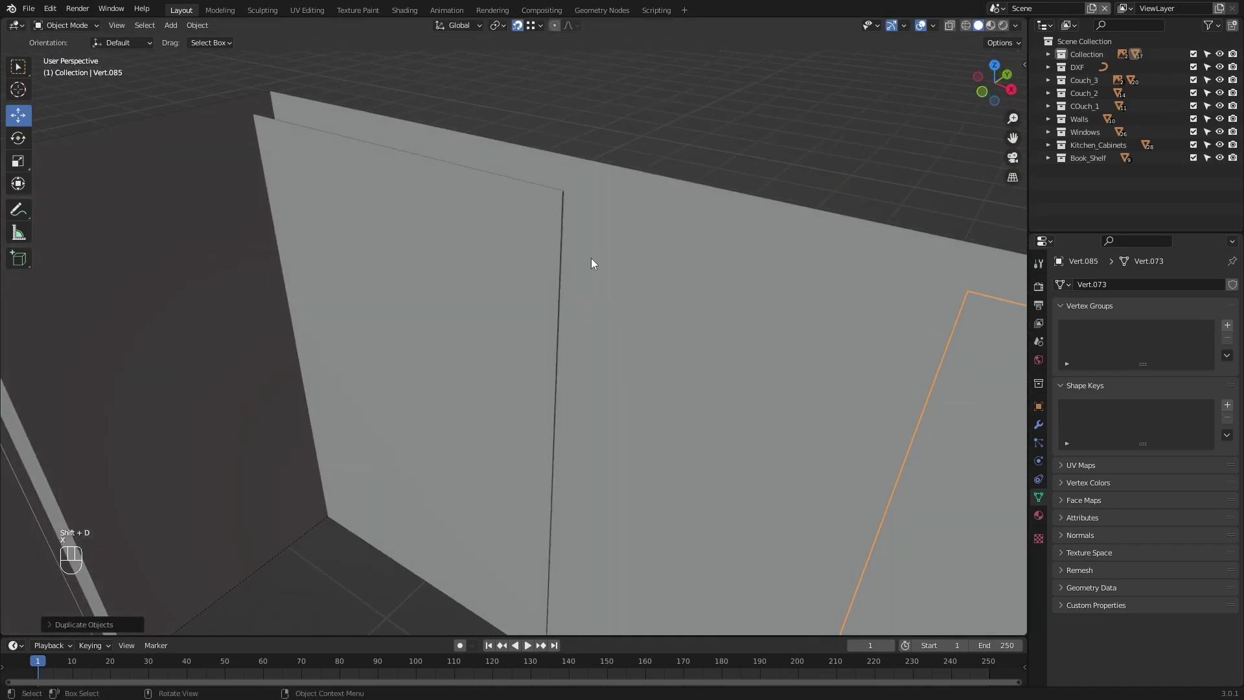
{"action": "key", "text": "g"}
{"action": "key", "text": "x"}
{"action": "left_click", "coordinate": [573, 229]}
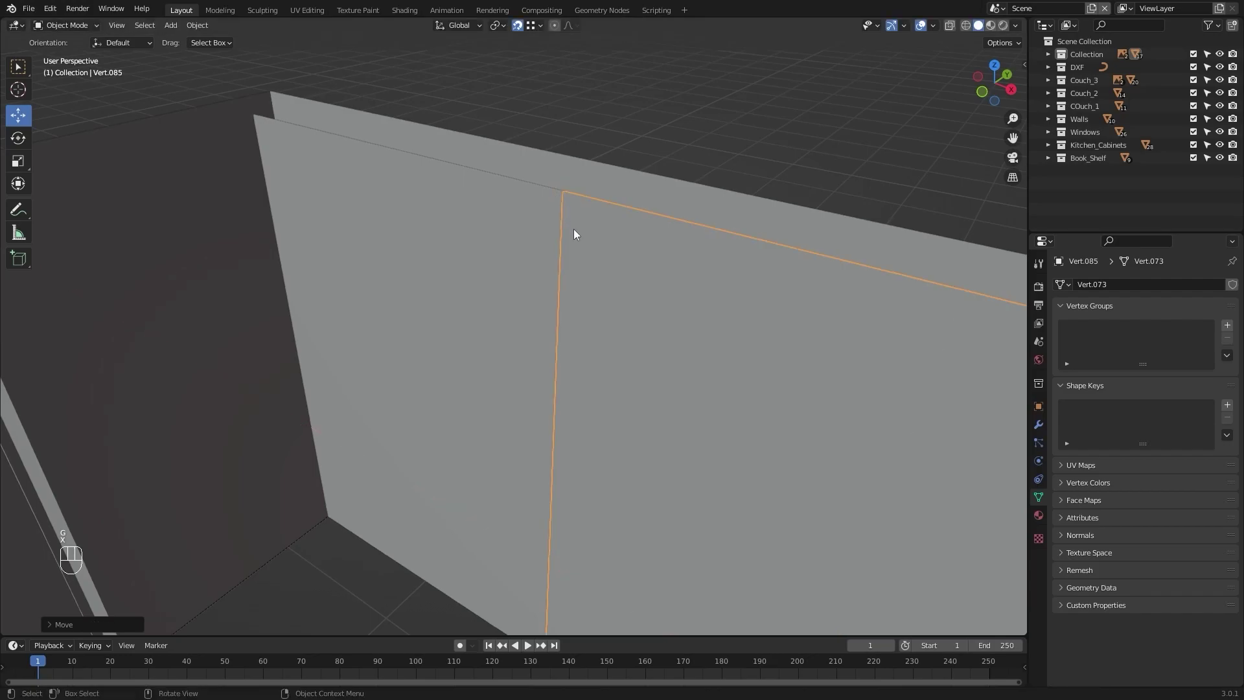
Edit the duplicate in wireframe top view and delete the vertices at its far end.
{"action": "key", "text": "KP_7"}
{"action": "key", "text": "Tab"}
{"action": "scroll", "coordinate": [687, 204], "scroll_direction": "down", "scroll_amount": 2}
{"action": "key", "text": "z"}
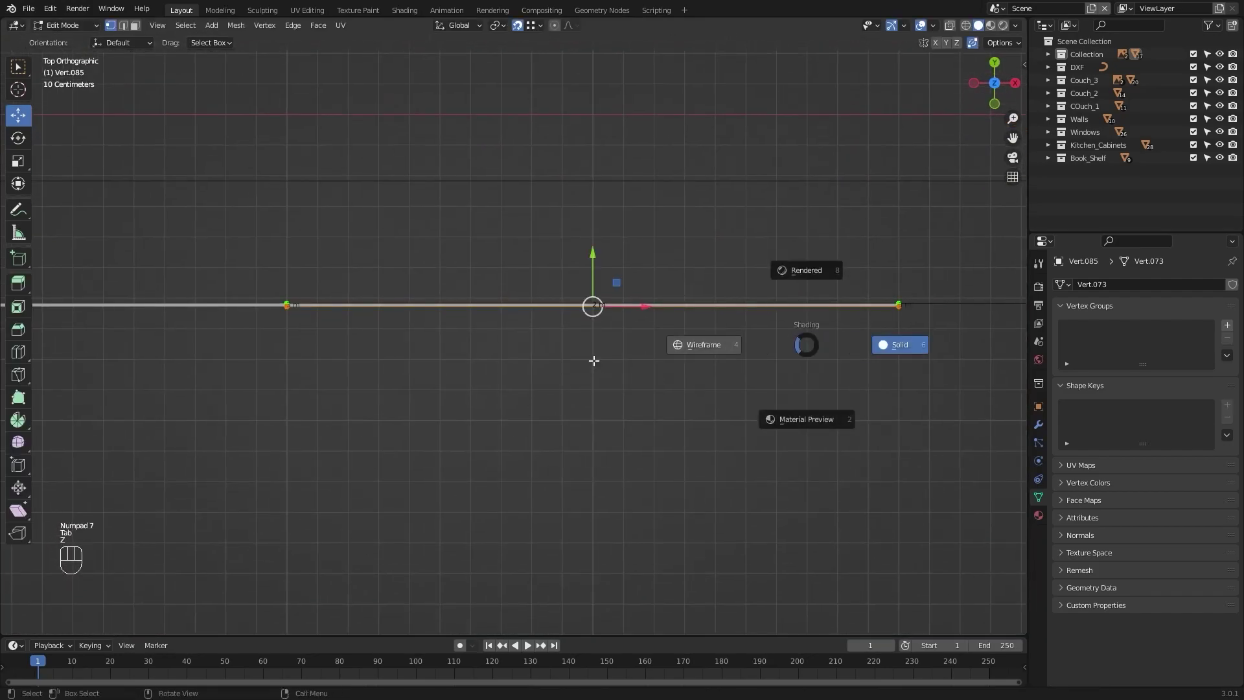
{"action": "left_click", "coordinate": [593, 360]}
{"action": "left_click_drag", "start_coordinate": [827, 259], "coordinate": [972, 416]}
{"action": "key", "text": "x"}
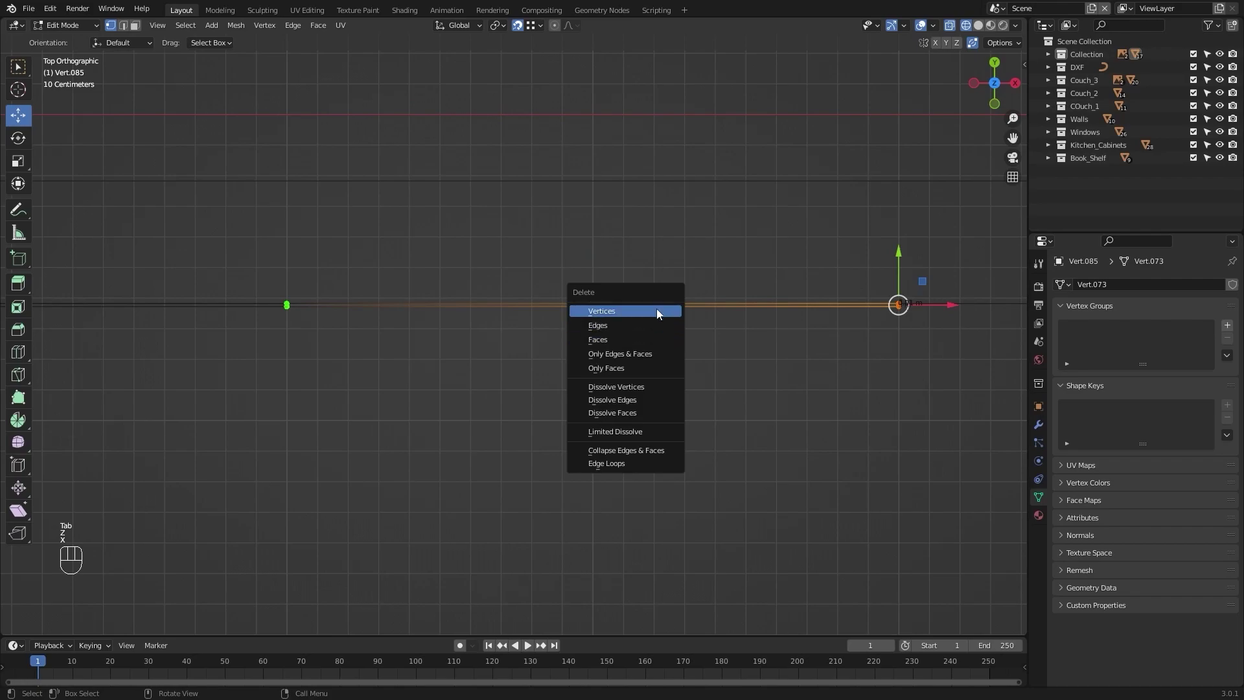
{"action": "left_click", "coordinate": [656, 311]}
{"action": "middle_click_drag", "start_coordinate": [386, 314], "coordinate": [539, 317], "text": "shift"}
{"action": "scroll", "coordinate": [454, 210], "scroll_direction": "up", "scroll_amount": 2}
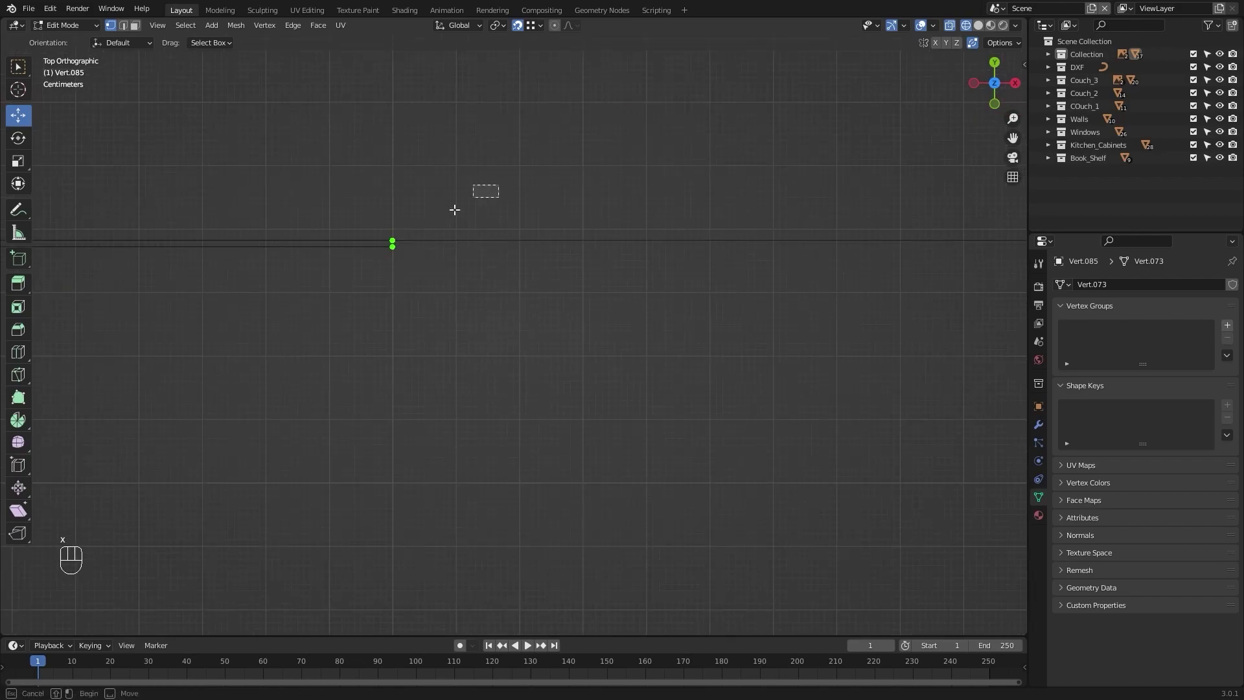
Extrude the duplicate's remaining end 0.08 m along X into a narrow strip, and return to solid shading in Object Mode.
{"action": "left_click_drag", "start_coordinate": [453, 184], "coordinate": [381, 254]}
{"action": "middle_click_drag", "start_coordinate": [516, 294], "coordinate": [488, 341], "text": "shift"}
{"action": "key", "text": "e"}
{"action": "key", "text": "x"}
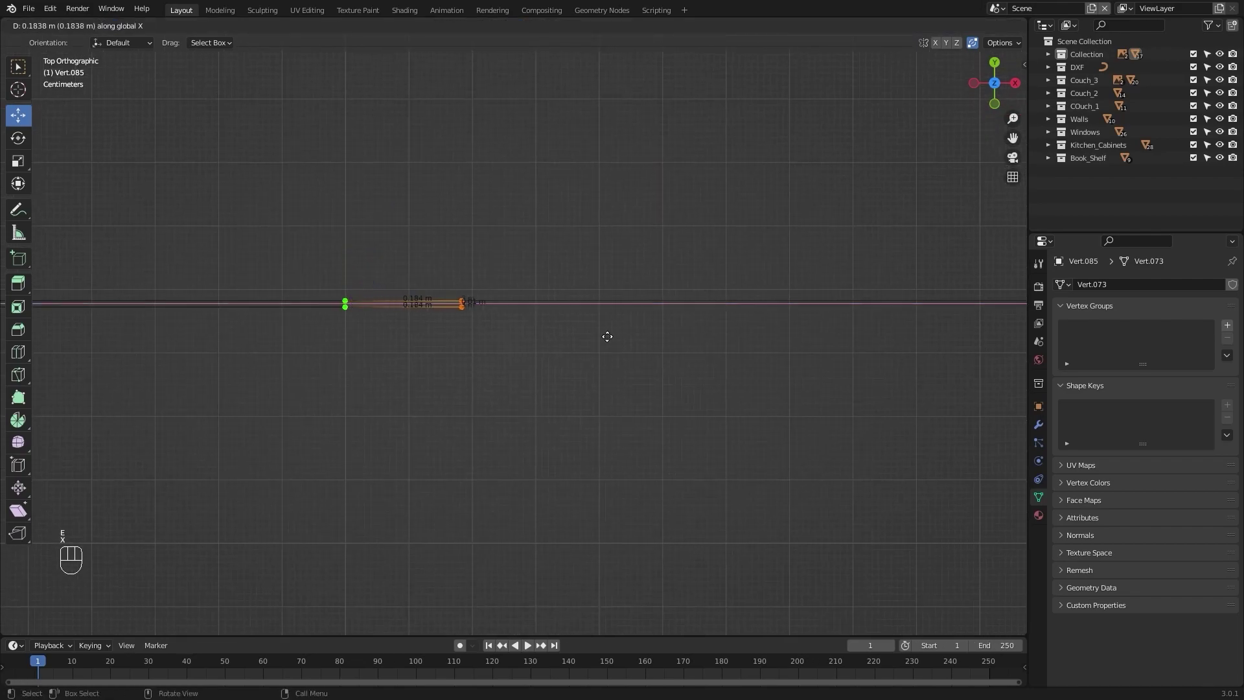
{"action": "key", "text": "KP_0"}
{"action": "key", "text": "KP_Decimal"}
{"action": "key", "text": "KP_0"}
{"action": "key", "text": "KP_8"}
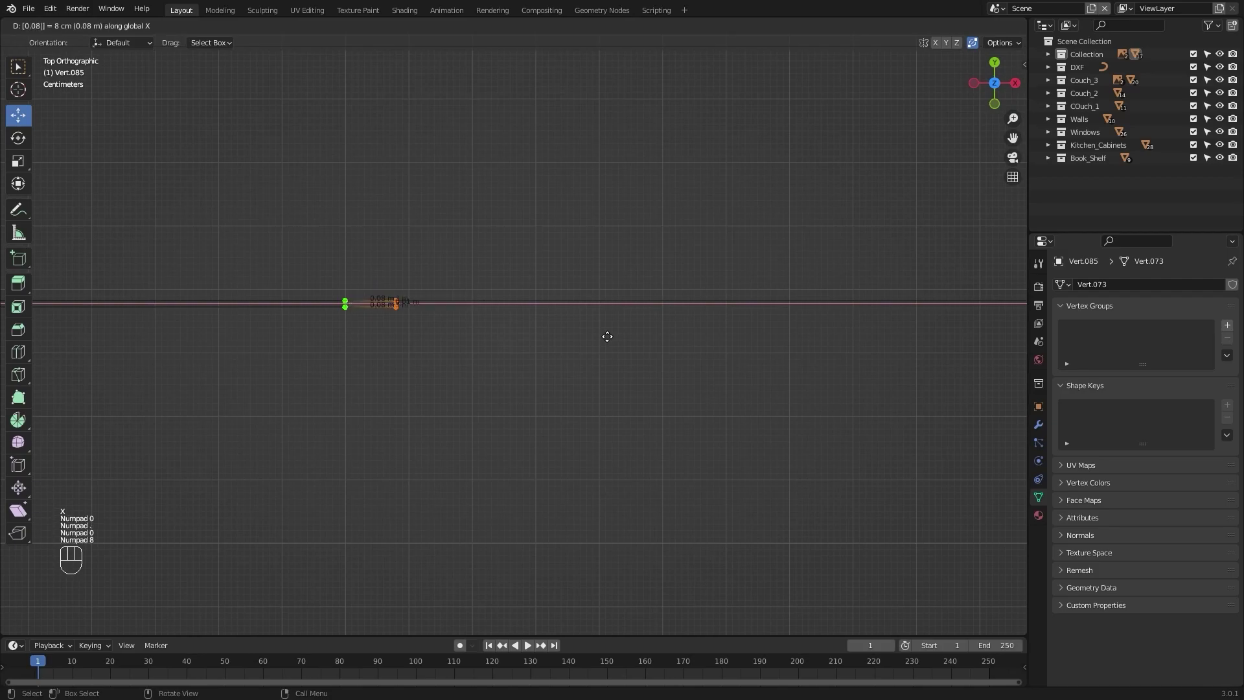
{"action": "key", "text": "KP_Enter"}
{"action": "key", "text": "z"}
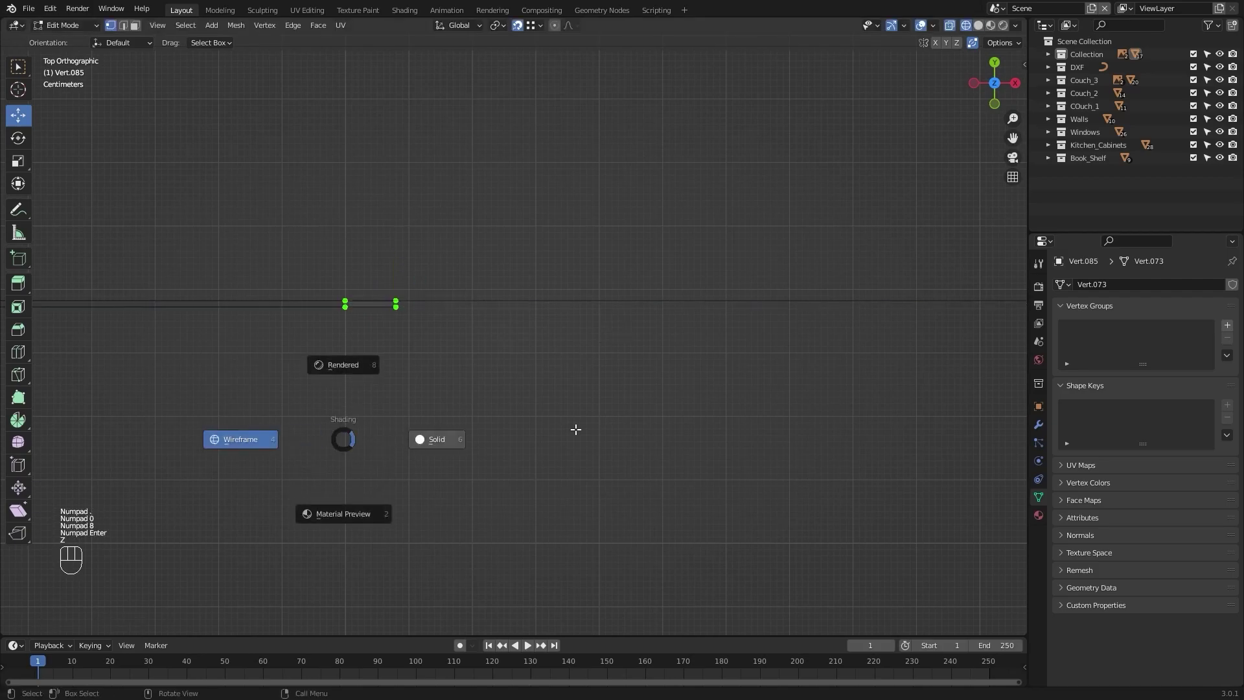
{"action": "left_click", "coordinate": [564, 432]}
{"action": "key", "text": "Tab"}
Add an Array modifier to the narrow strip with a count of 11 and a relative X offset factor of 1.100.
{"action": "middle_click_drag", "start_coordinate": [550, 436], "coordinate": [690, 381]}
{"action": "left_click", "coordinate": [1039, 425]}
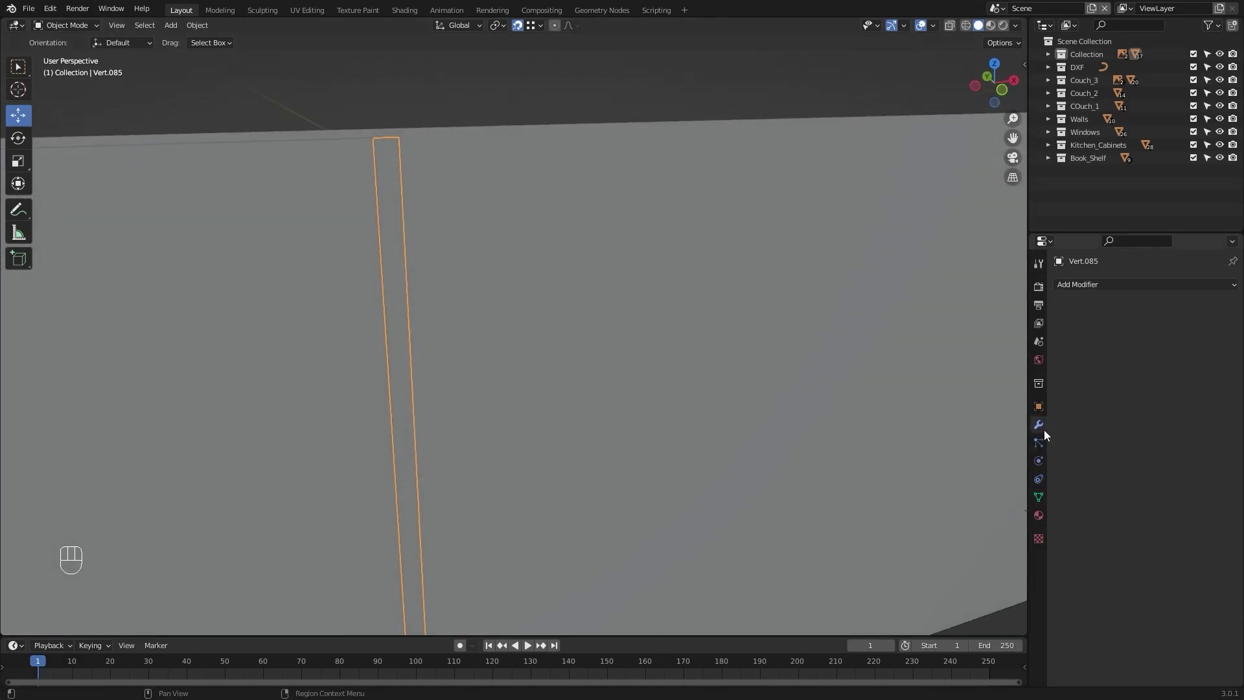
{"action": "middle_click_drag", "start_coordinate": [959, 447], "coordinate": [939, 414]}
{"action": "left_click", "coordinate": [1175, 285]}
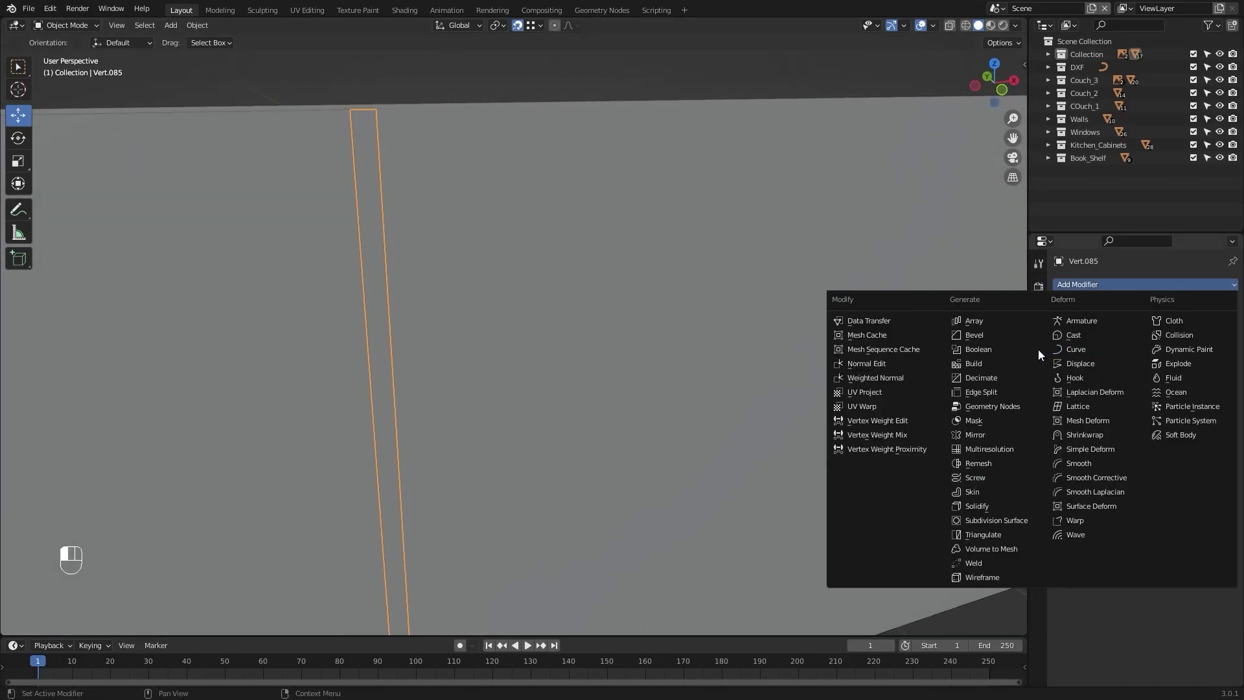
{"action": "left_click", "coordinate": [1002, 320]}
{"action": "middle_click_drag", "start_coordinate": [824, 456], "coordinate": [836, 402]}
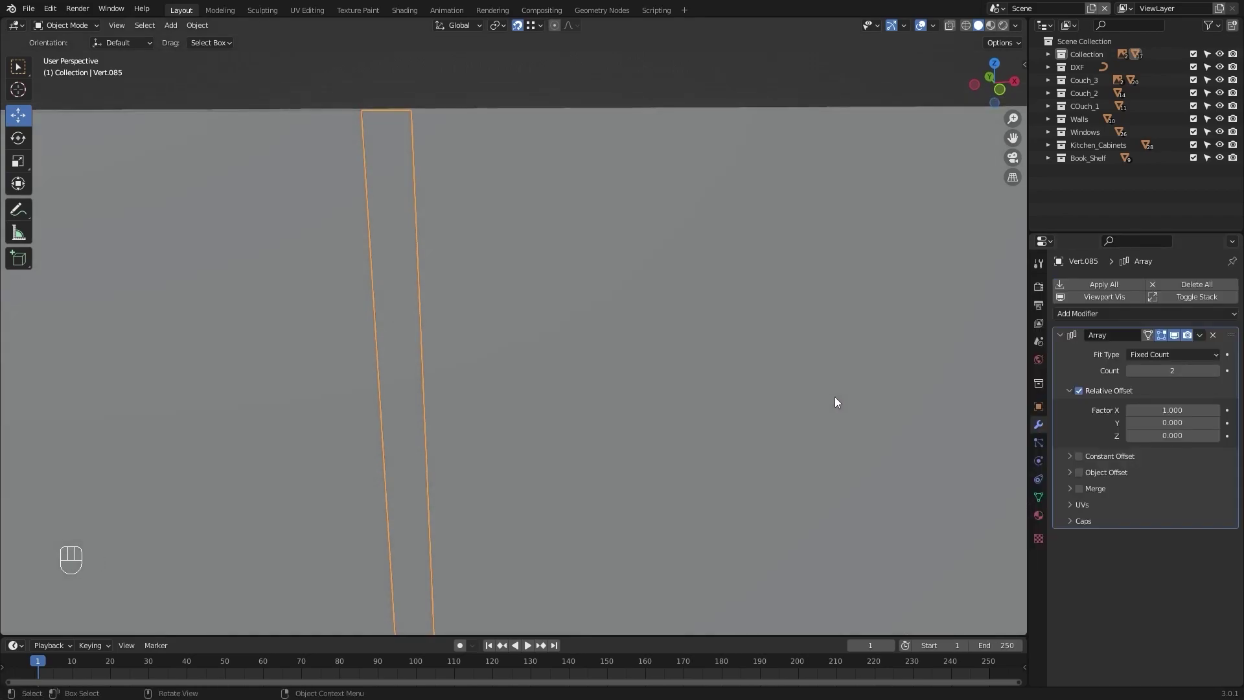
{"action": "left_click", "coordinate": [1216, 410]}
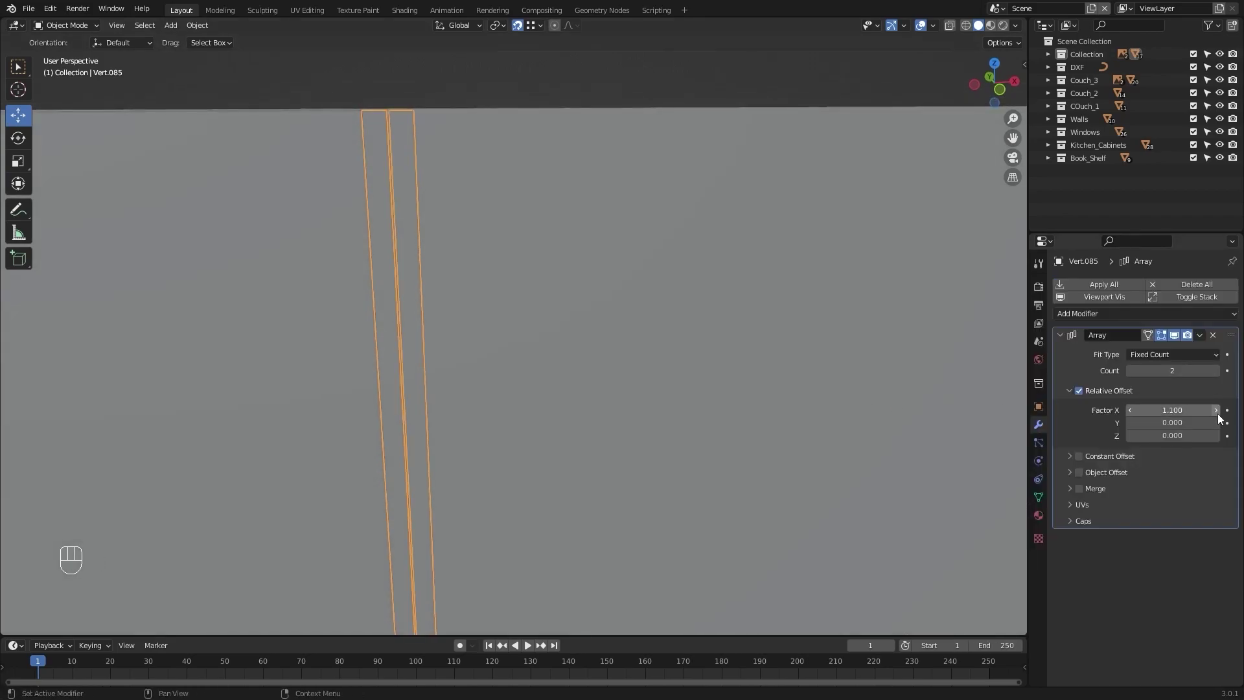
{"action": "left_click", "coordinate": [1191, 366]}
{"action": "type", "text": "11"}
{"action": "key", "text": "Return"}
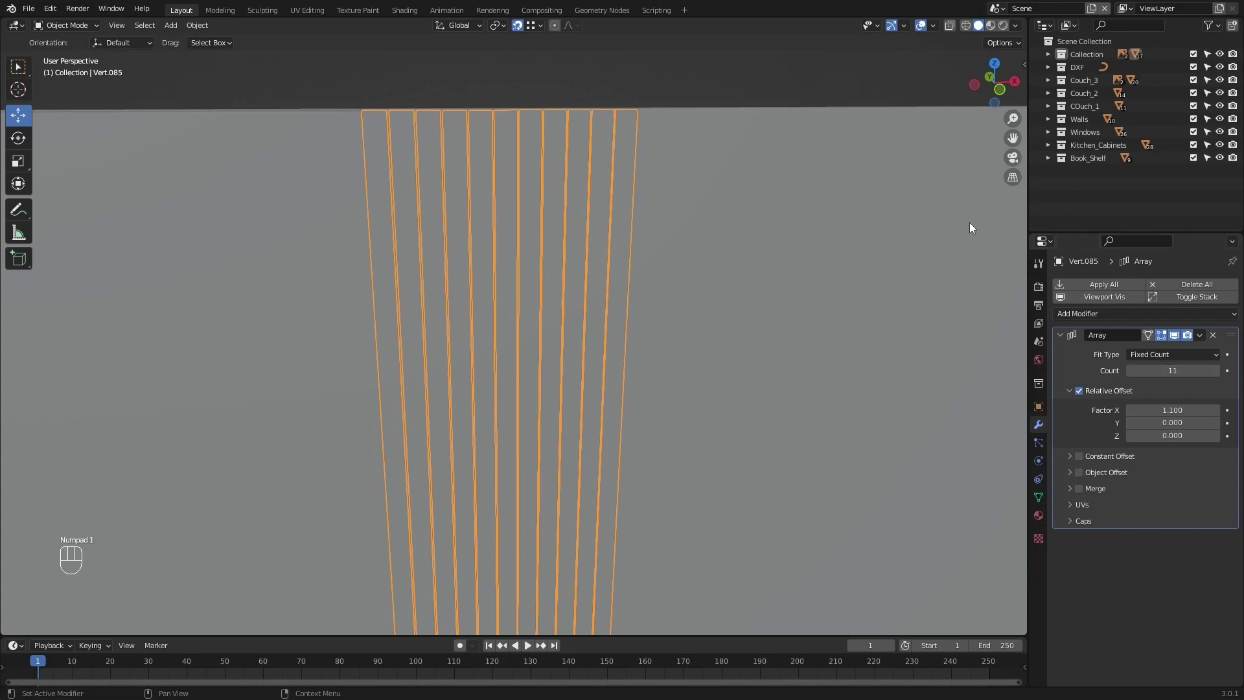
Select the wide wall panel together with the slat array and duplicate both along X in top view.
{"action": "middle_click_drag", "start_coordinate": [969, 223], "coordinate": [540, 154]}
{"action": "scroll", "coordinate": [550, 259], "scroll_direction": "up", "scroll_amount": 6}
{"action": "middle_click_drag", "start_coordinate": [555, 274], "coordinate": [485, 300]}
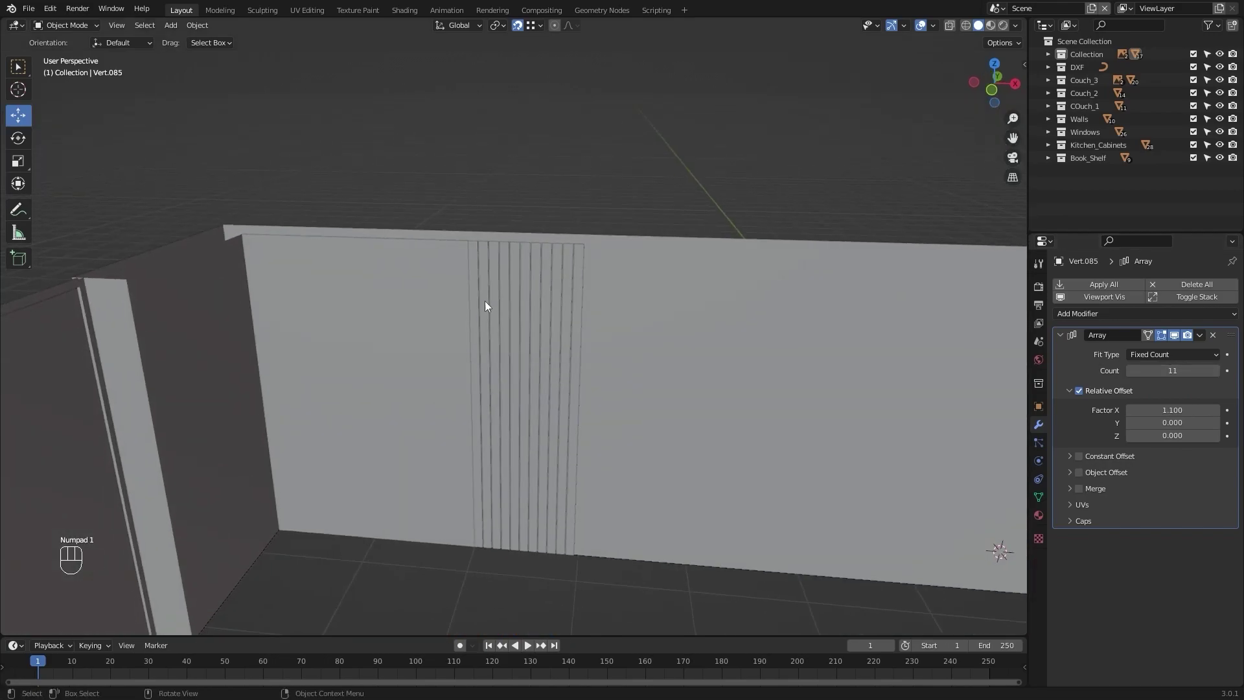
{"action": "left_click", "coordinate": [382, 294]}
{"action": "left_click", "coordinate": [506, 285], "text": "shift"}
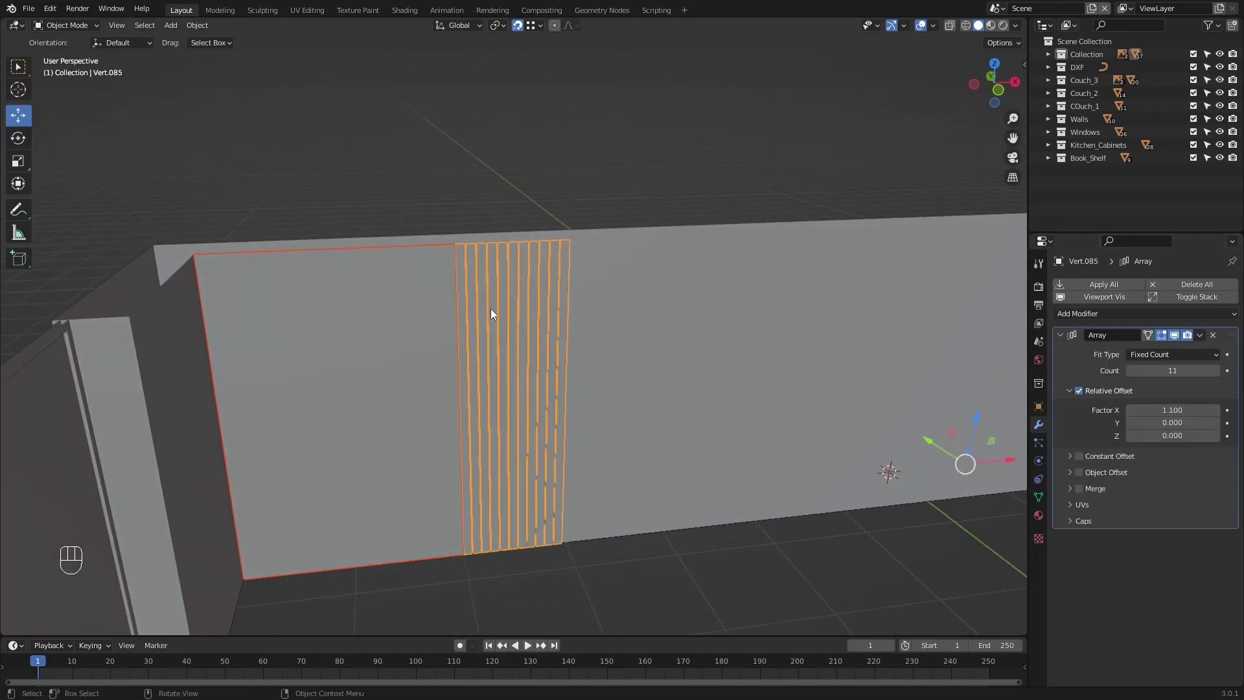
{"action": "key", "text": "KP_7"}
{"action": "left_click_drag", "start_coordinate": [491, 314], "coordinate": [458, 370], "text": "alt+shift"}
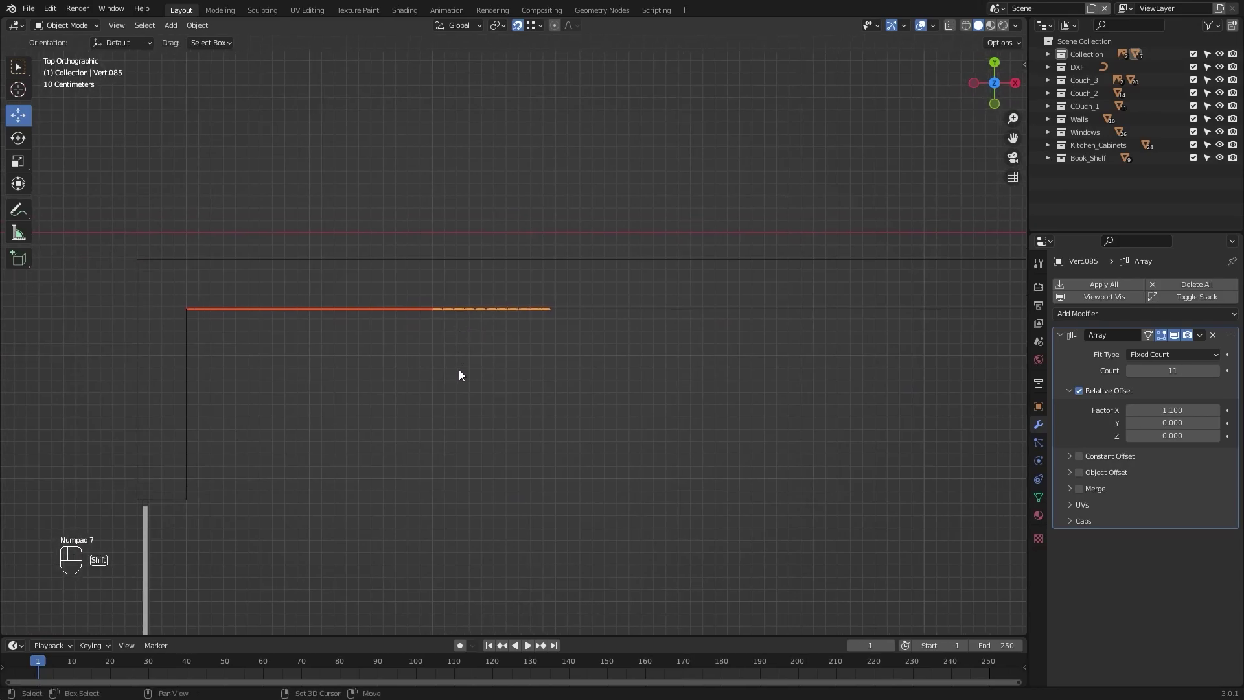
{"action": "key", "text": "shift+d"}
{"action": "key", "text": "x"}
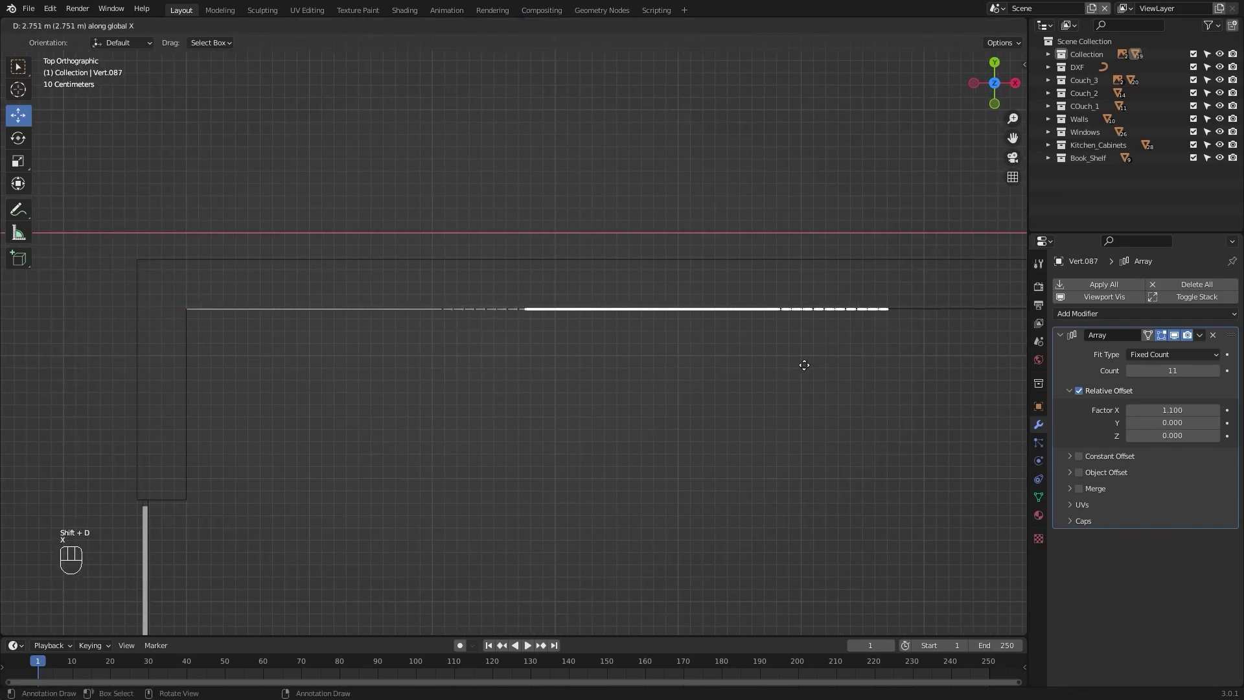
{"action": "left_click", "coordinate": [858, 364]}
Move the duplicated panel and slats along X, snapping them flush against the end of the first slat array.
{"action": "scroll", "coordinate": [625, 371], "scroll_direction": "up", "scroll_amount": 5}
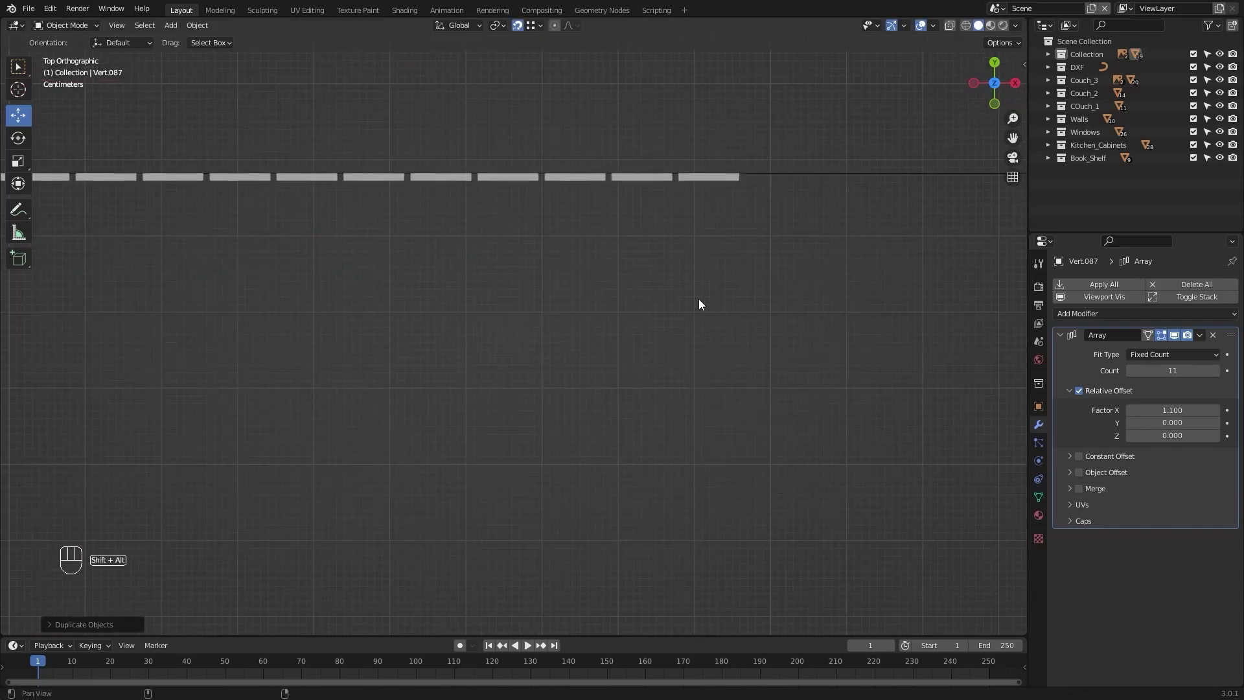
{"action": "scroll", "coordinate": [536, 421], "scroll_direction": "up", "scroll_amount": 3}
{"action": "middle_click_drag", "start_coordinate": [672, 333], "coordinate": [516, 404], "text": "shift"}
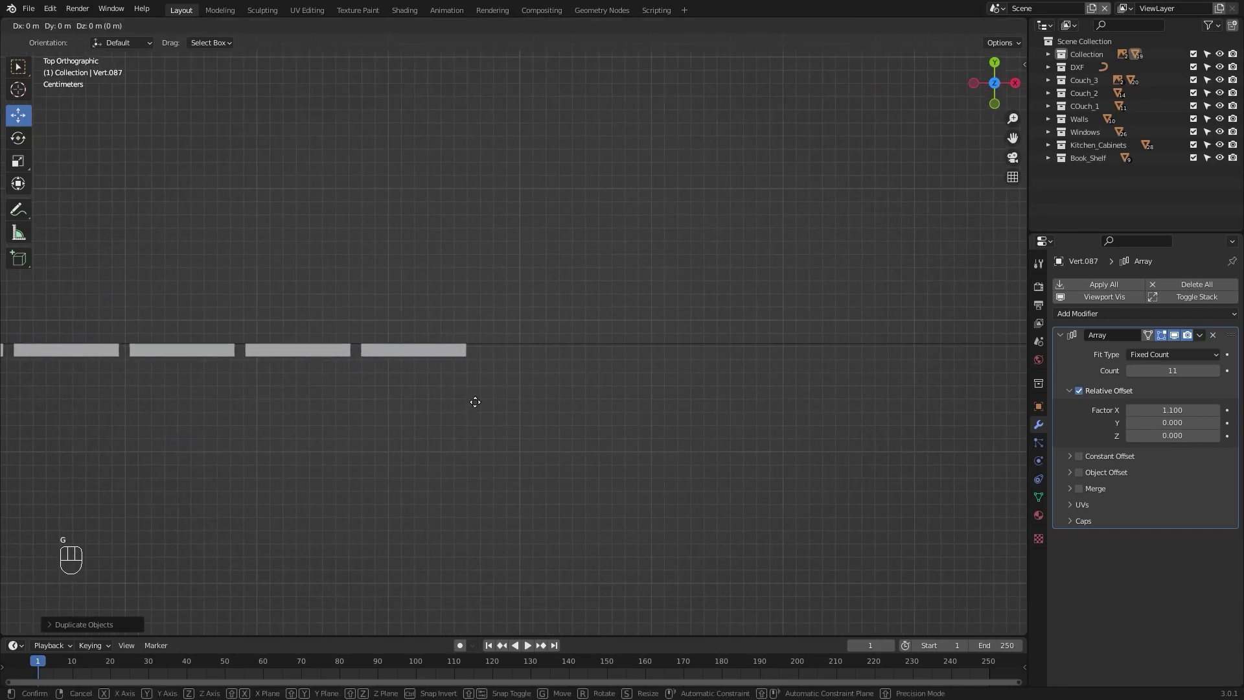
{"action": "key", "text": "g"}
{"action": "key", "text": "x"}
{"action": "left_click", "coordinate": [471, 360]}
Duplicate the second panel and slat array along X toward the partition wall to make a third set.
{"action": "scroll", "coordinate": [478, 373], "scroll_direction": "down", "scroll_amount": 5}
{"action": "scroll", "coordinate": [479, 382], "scroll_direction": "down", "scroll_amount": 5}
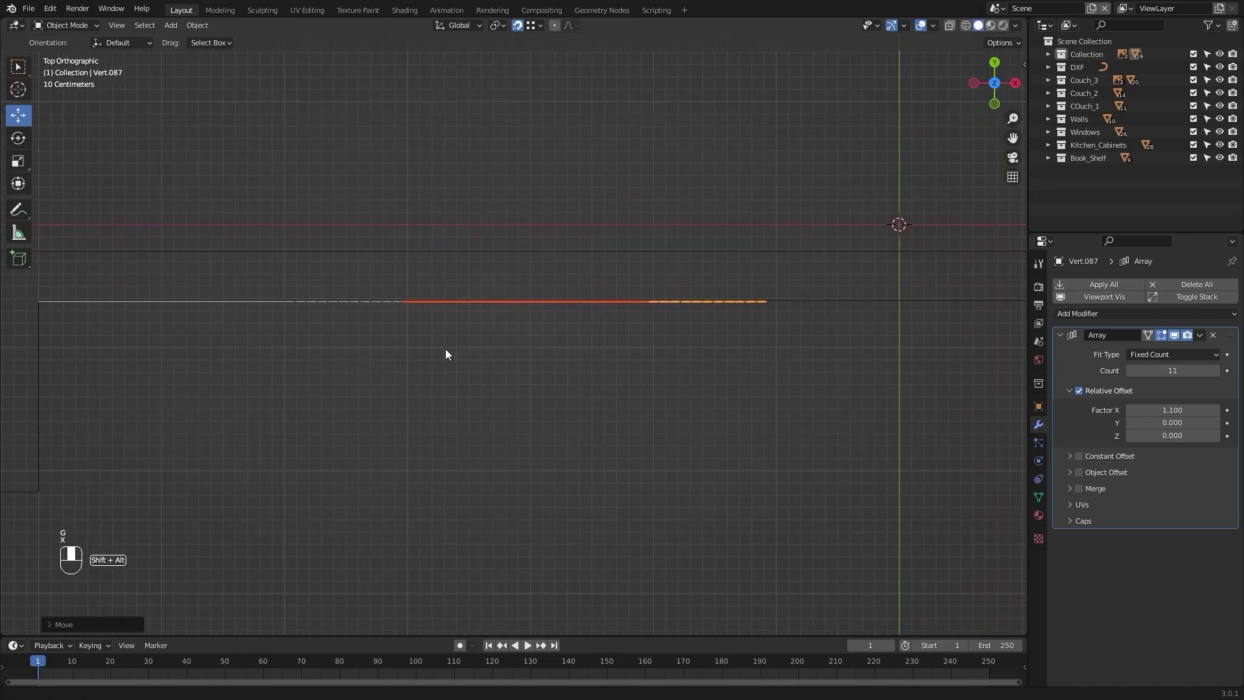
{"action": "middle_click_drag", "start_coordinate": [499, 436], "coordinate": [513, 341]}
{"action": "mouse_move", "coordinate": [605, 400]}
{"action": "middle_mouse_down", "text": "shift"}
{"action": "mouse_move", "coordinate": [586, 407]}
{"action": "mouse_move", "coordinate": [621, 410]}
{"action": "mouse_move", "coordinate": [605, 417]}
{"action": "middle_mouse_up", "text": "shift"}
{"action": "scroll", "coordinate": [586, 407], "scroll_direction": "up", "scroll_amount": 3}
{"action": "key", "text": "shift+d"}
{"action": "key", "text": "x"}
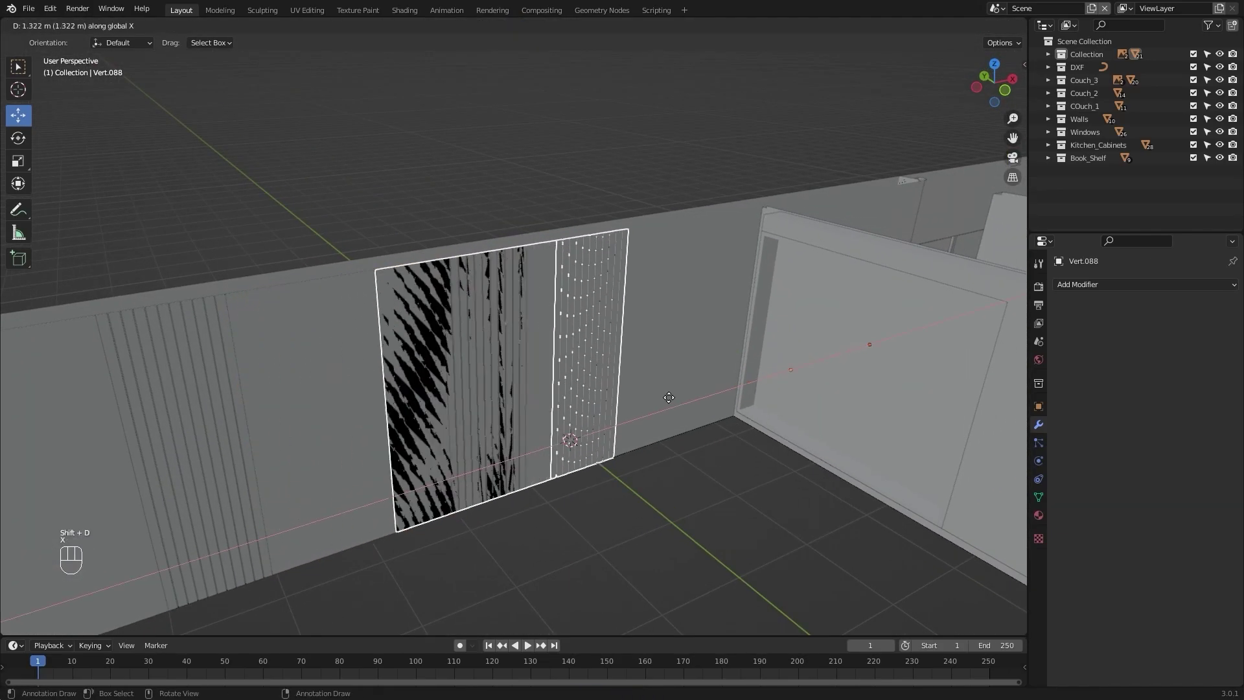
{"action": "left_click", "coordinate": [739, 368]}
Snap the third panel and slat set along X flush against the second slat array's edge, and deselect everything.
{"action": "middle_click_drag", "start_coordinate": [738, 367], "coordinate": [624, 354]}
{"action": "scroll", "coordinate": [542, 371], "scroll_direction": "up", "scroll_amount": 2}
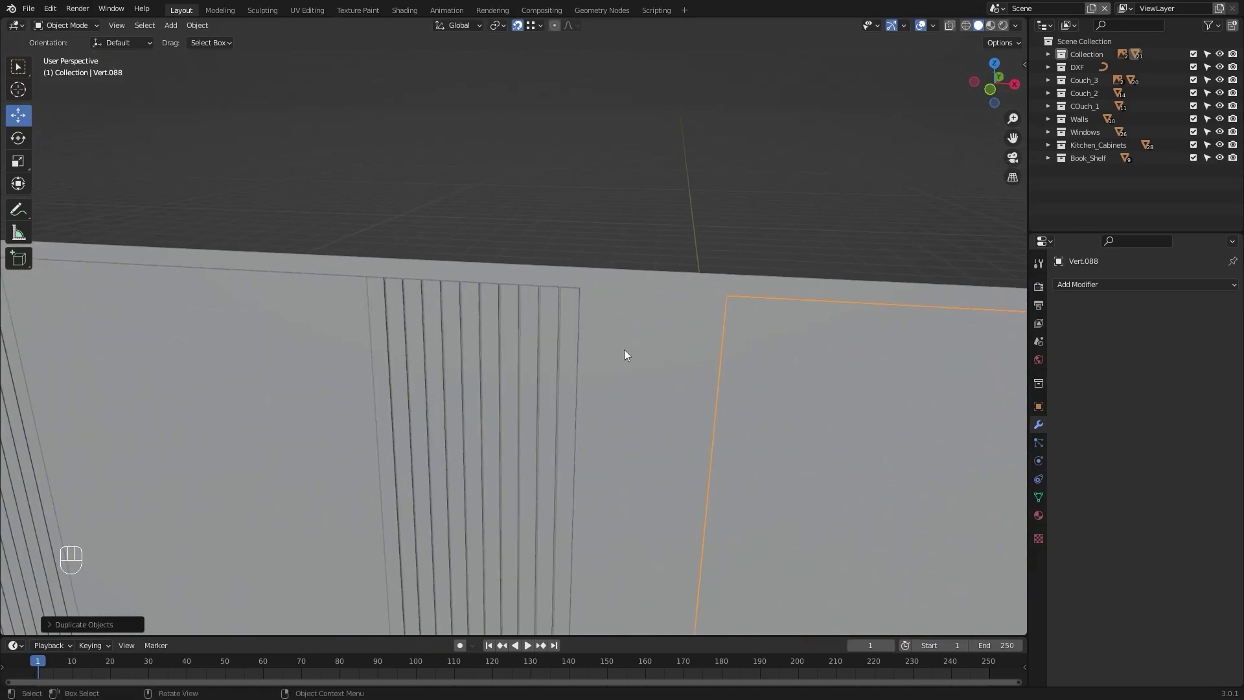
{"action": "key", "text": "g"}
{"action": "key", "text": "x"}
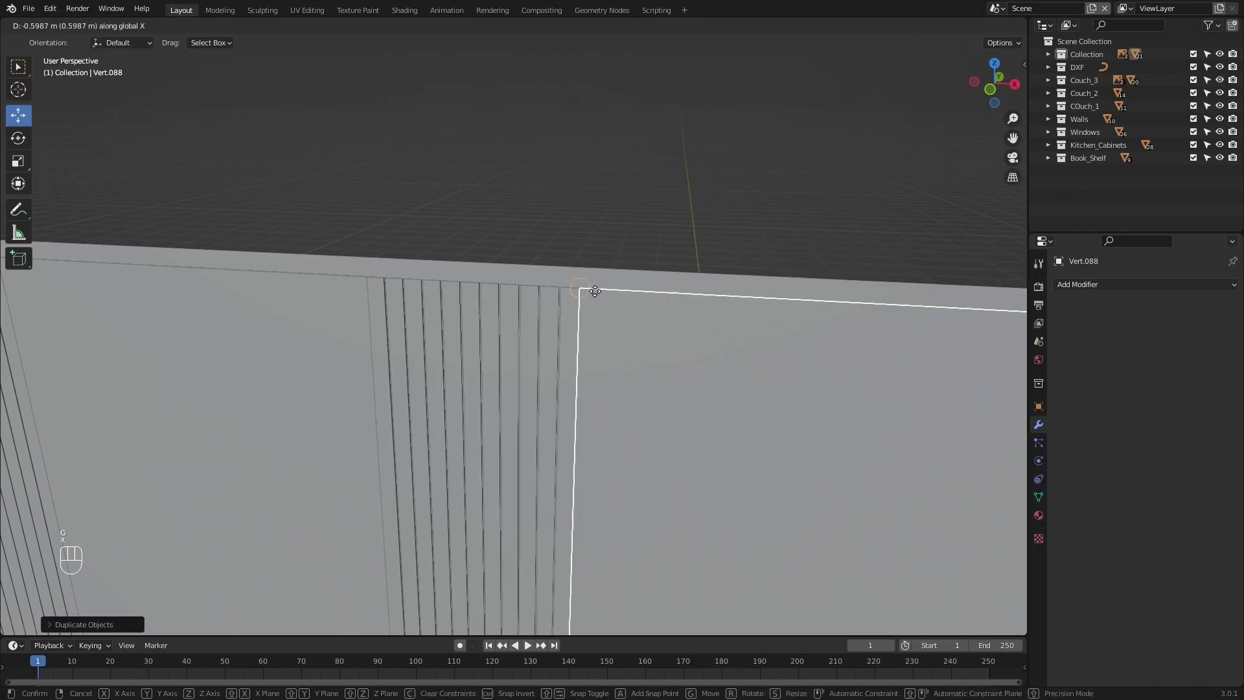
{"action": "left_click", "coordinate": [589, 291]}
{"action": "scroll", "coordinate": [589, 291], "scroll_direction": "down", "scroll_amount": 4}
{"action": "middle_click_drag", "start_coordinate": [588, 308], "coordinate": [651, 328]}
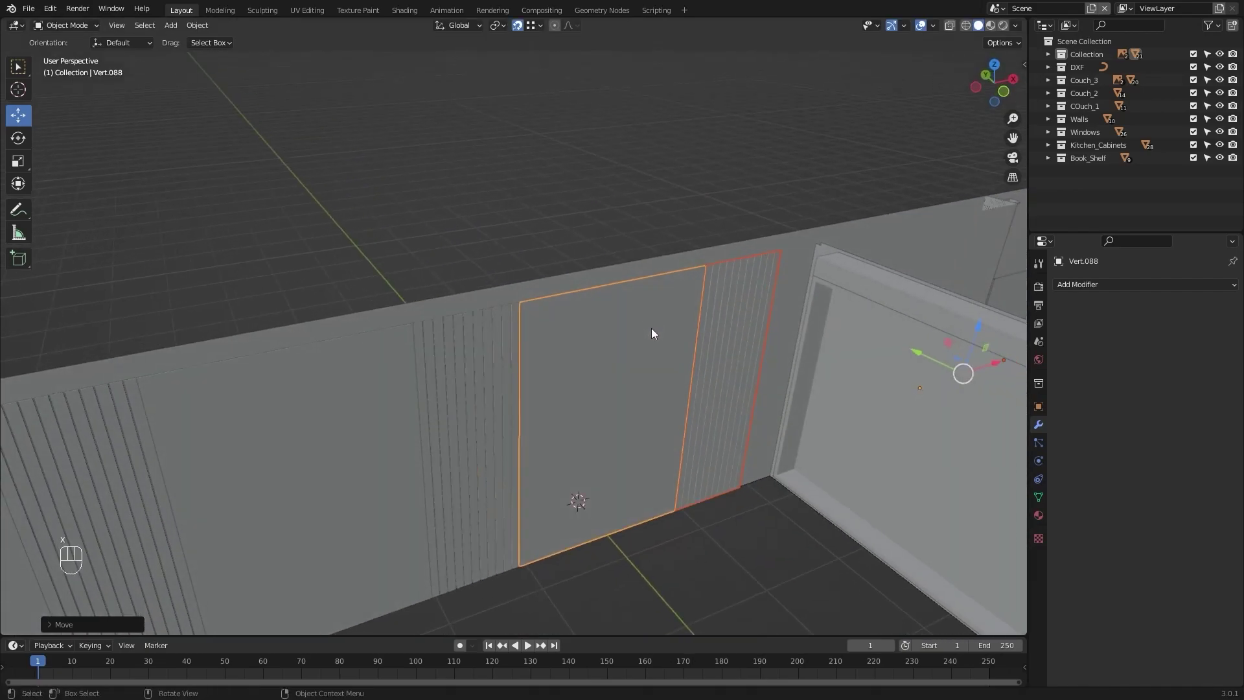
{"action": "scroll", "coordinate": [536, 302], "scroll_direction": "down", "scroll_amount": 4}
{"action": "middle_click_drag", "start_coordinate": [550, 301], "coordinate": [541, 292]}
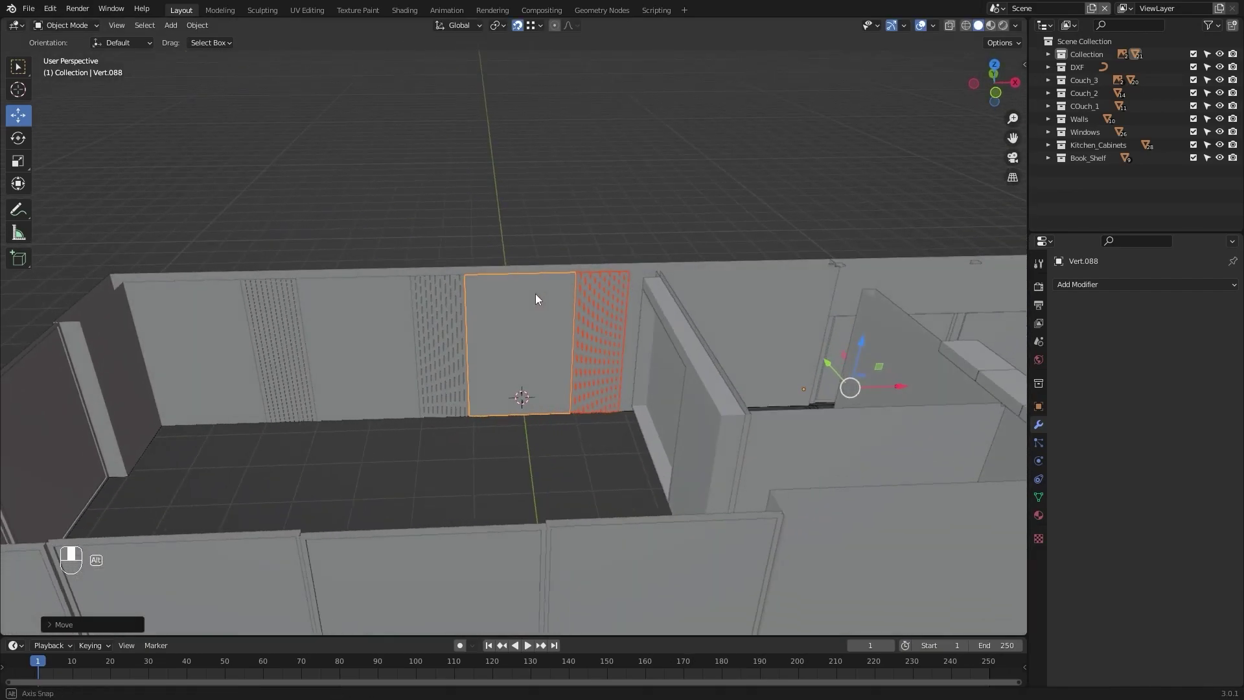
{"action": "left_click", "coordinate": [472, 183]}
{"action": "middle_click_drag", "start_coordinate": [472, 182], "coordinate": [506, 380]}
{"action": "scroll", "coordinate": [601, 276], "scroll_direction": "up", "scroll_amount": 4}
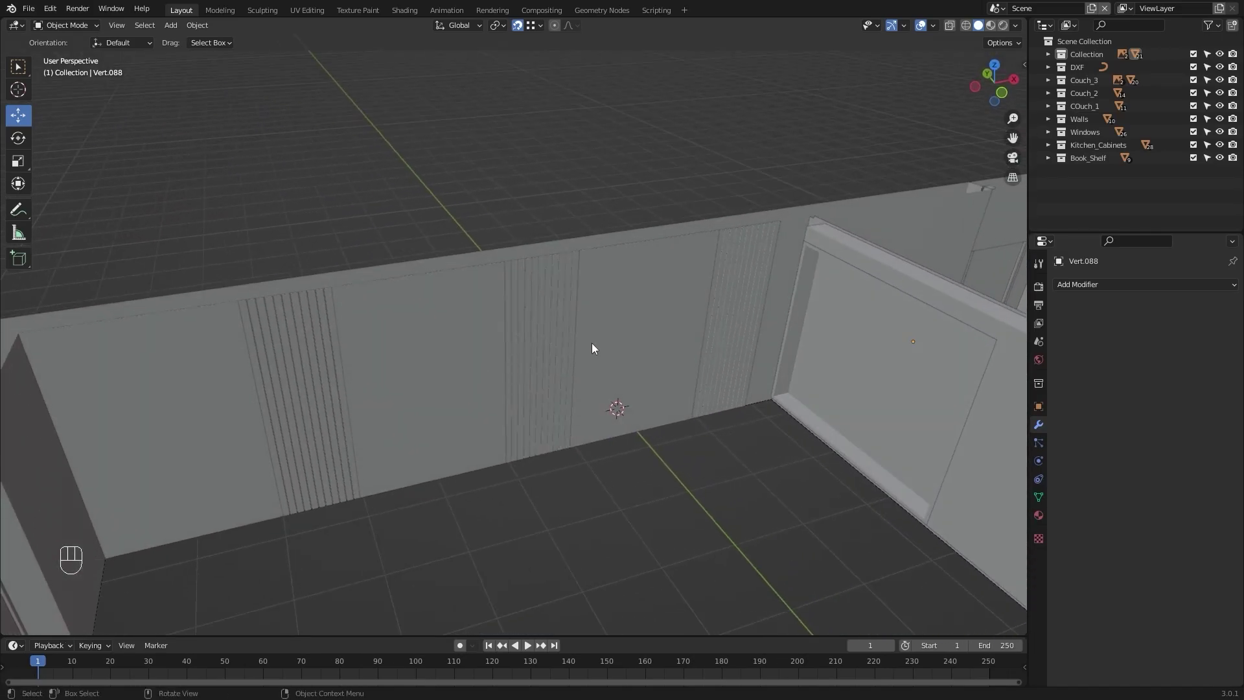
{"action": "scroll", "coordinate": [580, 322], "scroll_direction": "down", "scroll_amount": 5}
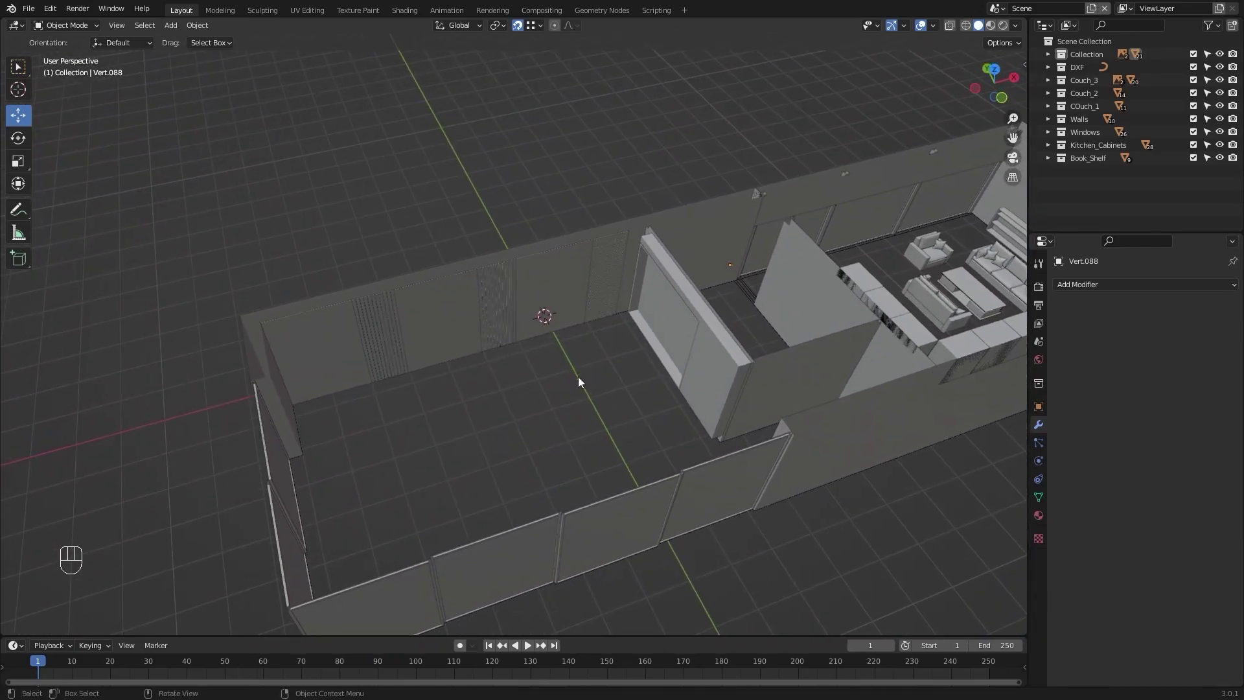
{"action": "scroll", "coordinate": [577, 376], "scroll_direction": "up", "scroll_amount": 1}
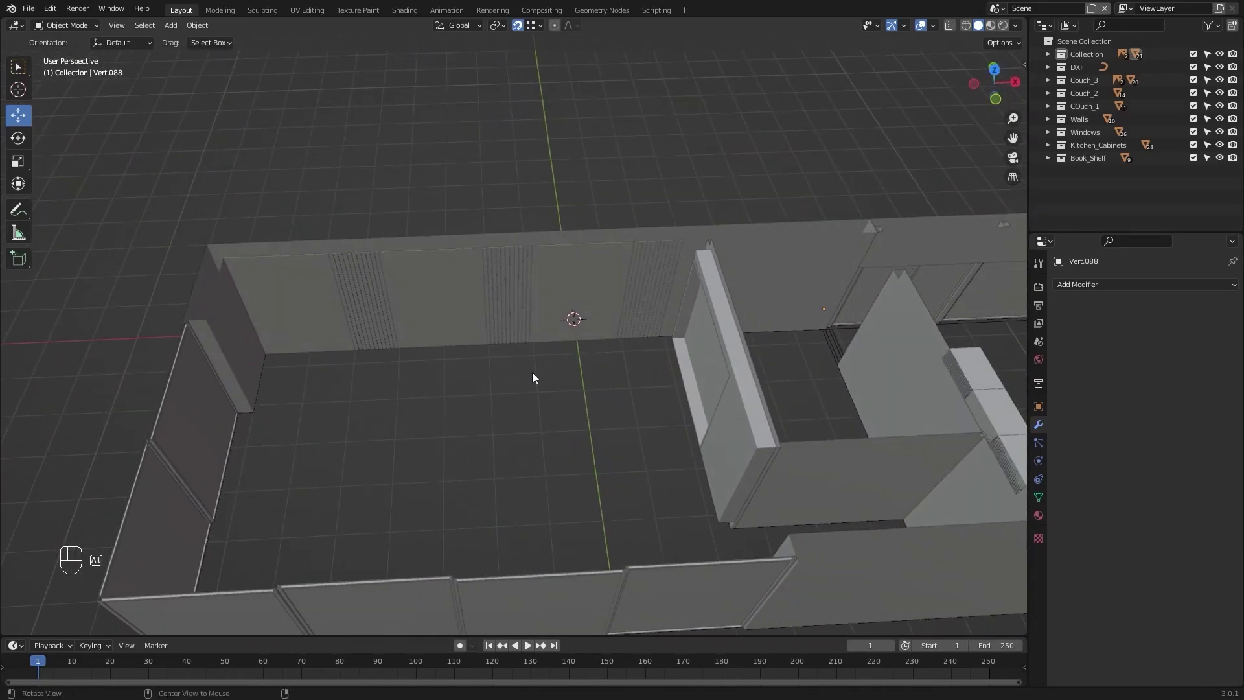